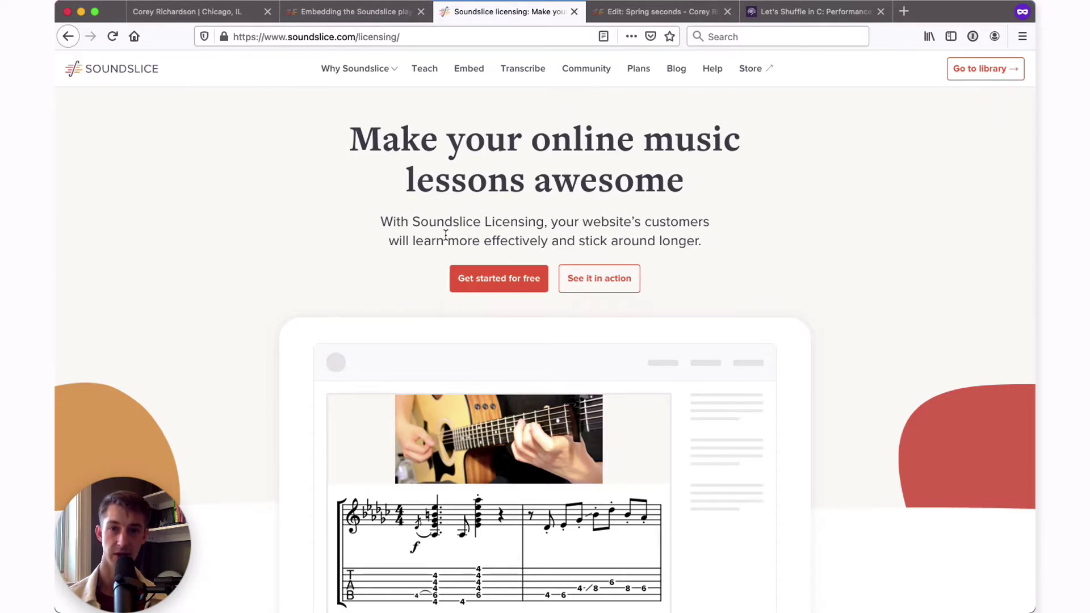
# Step: Go to the Soundslice help tab and open the Embedding card's 'Embedding the Soundslice player' article
pyautogui.scroll(-10, 445, 234)
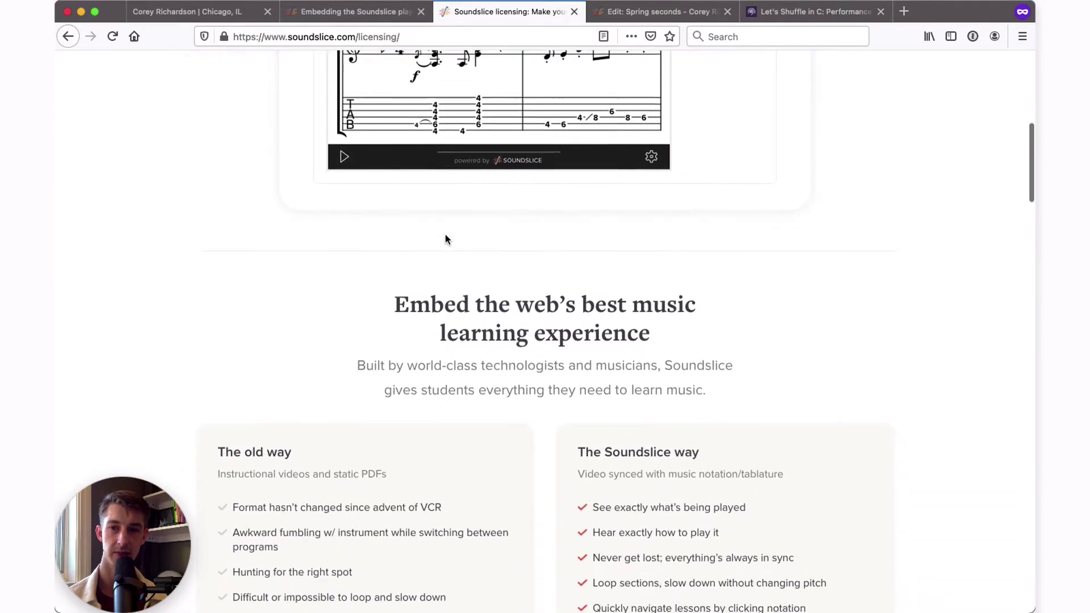
pyautogui.scroll(-5, 446, 236)
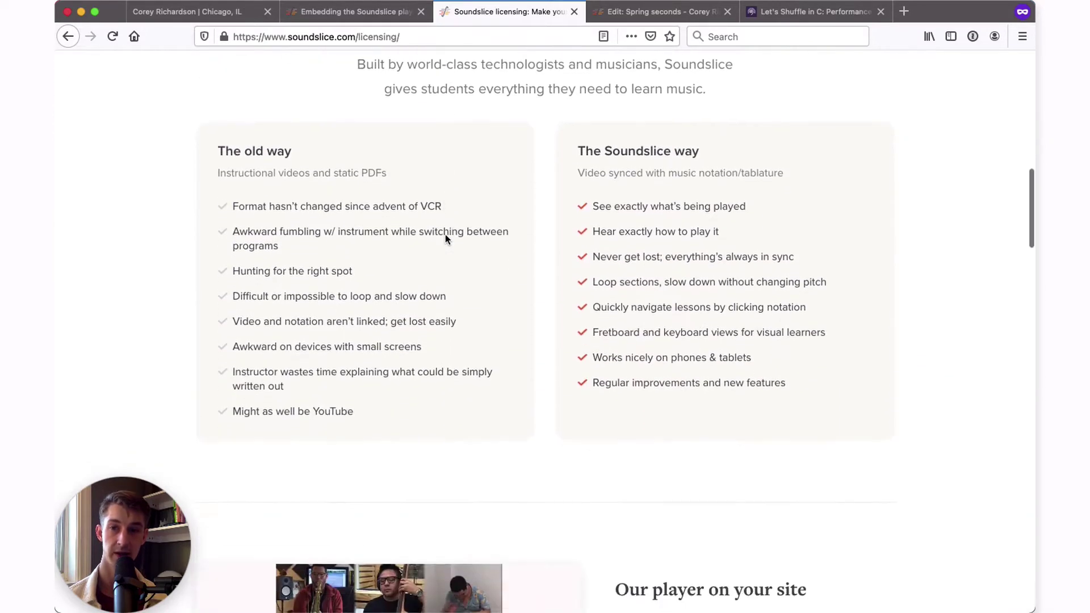
pyautogui.scroll(-3, 445, 234)
pyautogui.scroll(6, 445, 234)
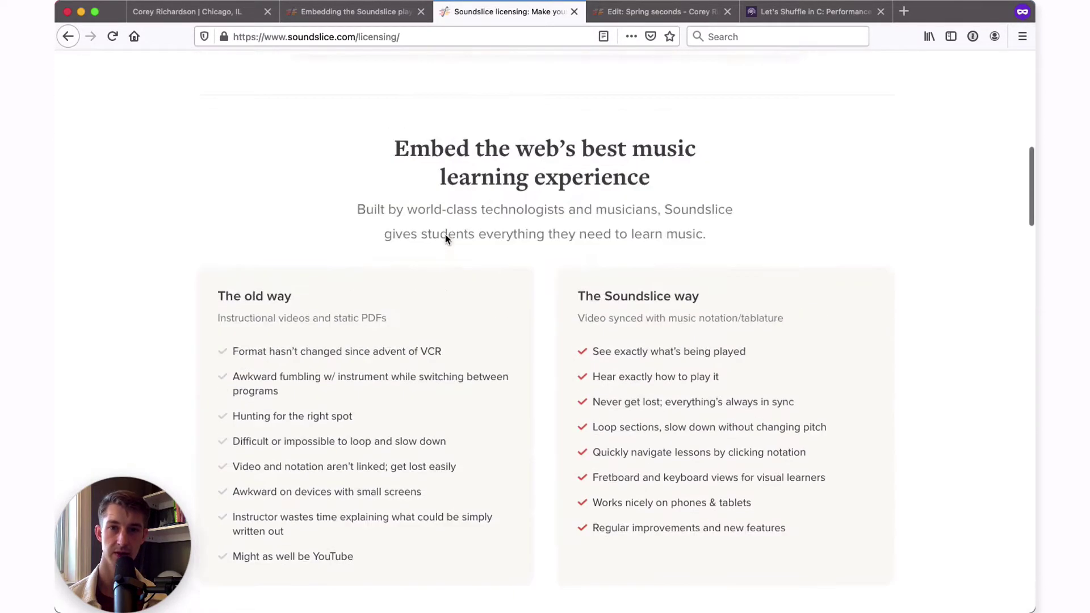
pyautogui.scroll(10, 445, 234)
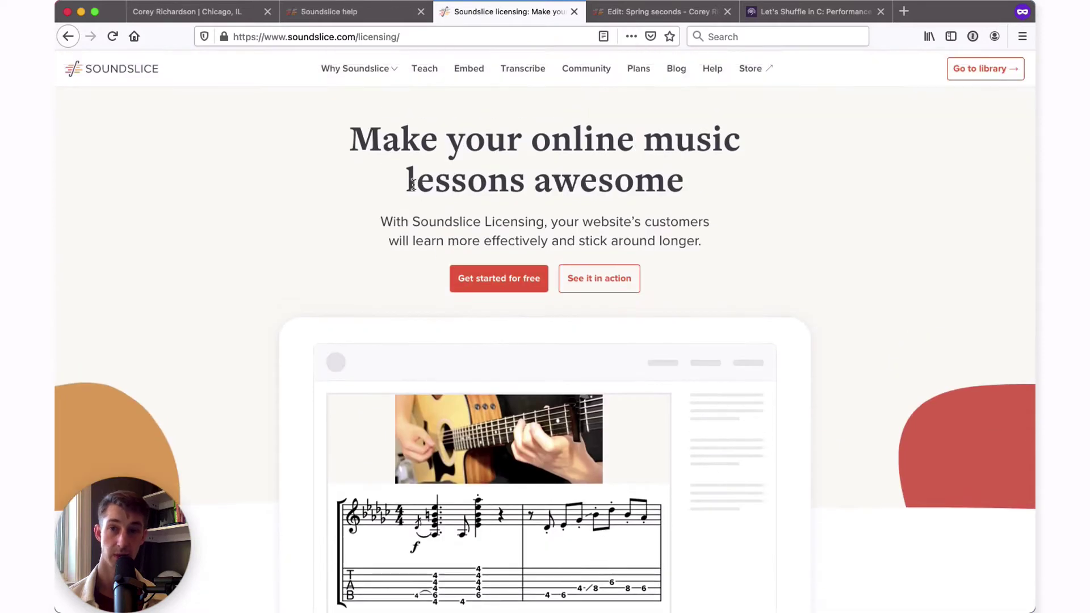
pyautogui.click(348, 17)
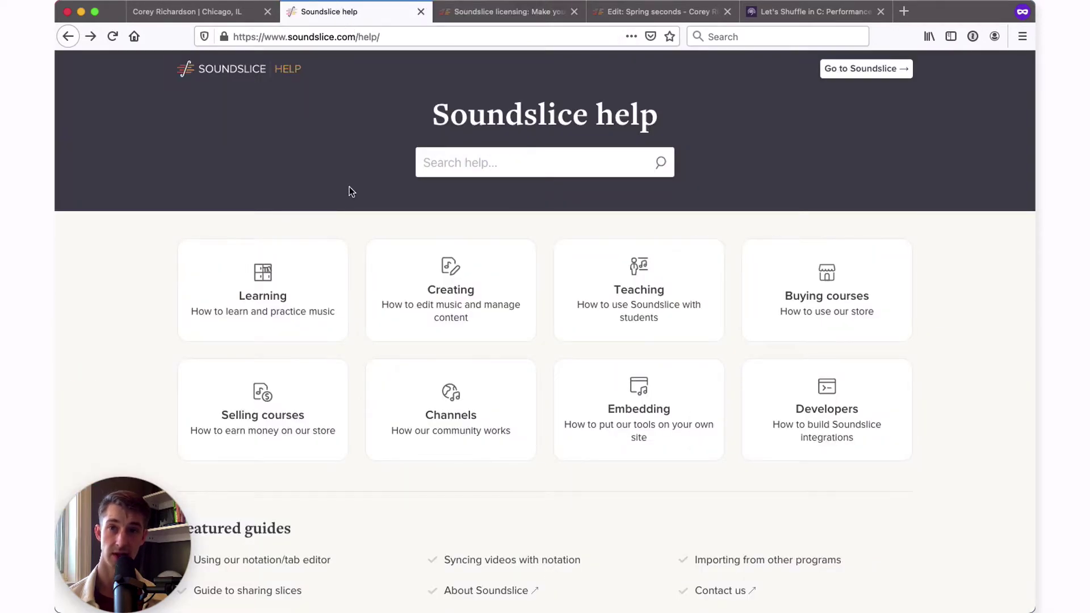
pyautogui.click(660, 411)
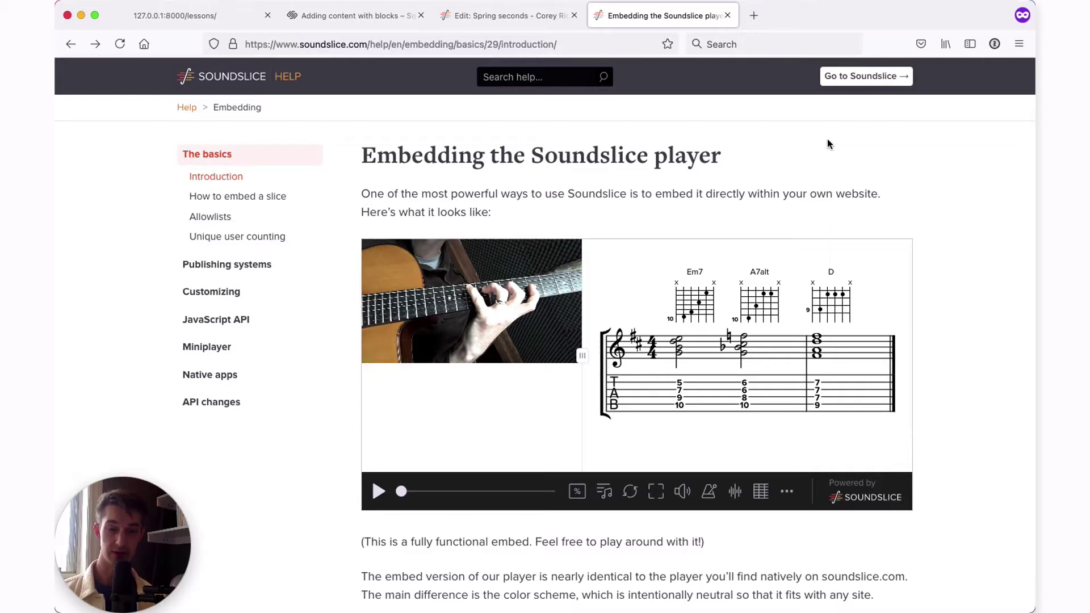
# Step: Go to the Soundslice dashboard and open Account settings from the avatar menu
pyautogui.click(898, 74)
pyautogui.click(1015, 77)
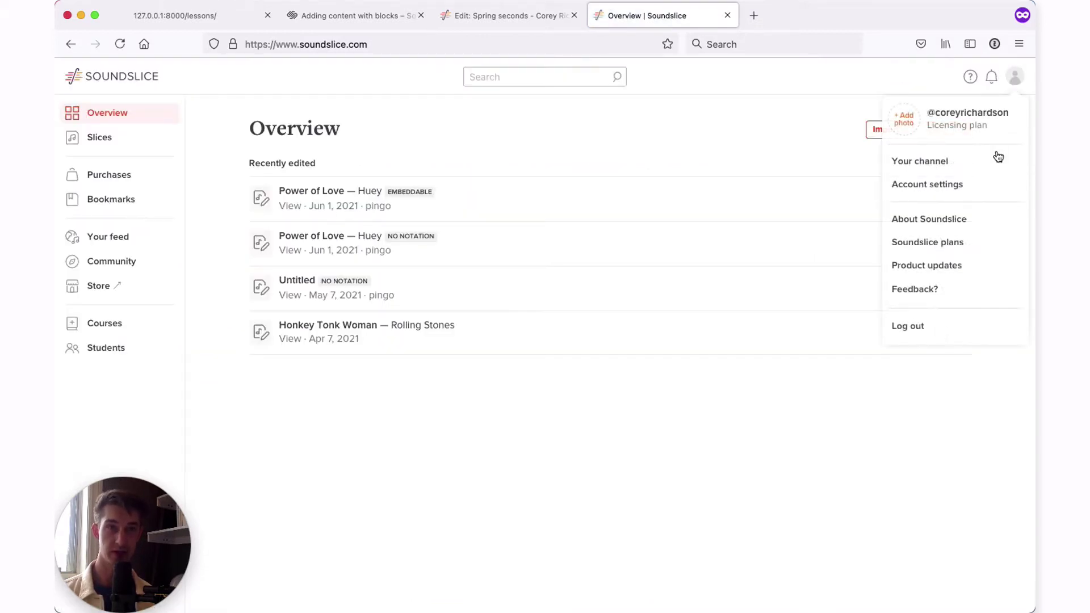
pyautogui.click(963, 182)
pyautogui.scroll(-5, 738, 268)
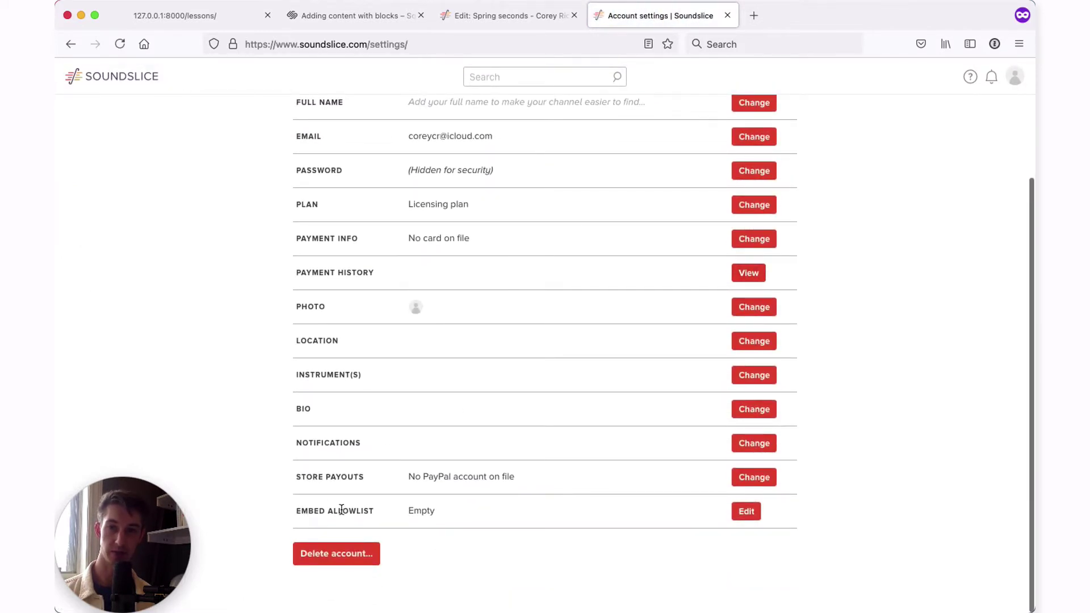
# Step: Enter coreyguitar.com in the Embed Allowlist, save it, and confirm the domain is listed
pyautogui.click(747, 512)
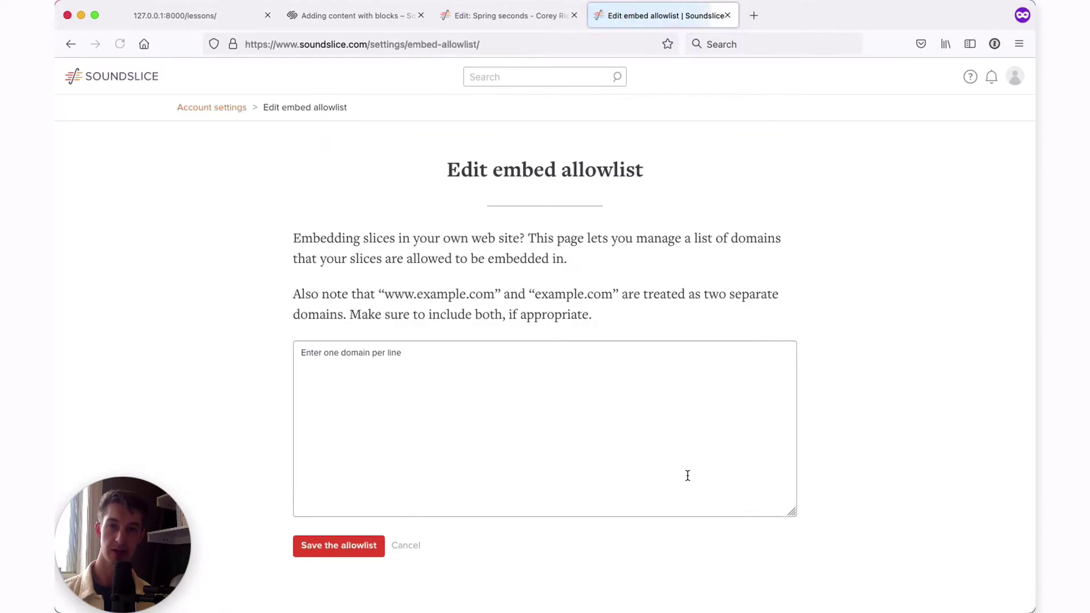
pyautogui.click(441, 440)
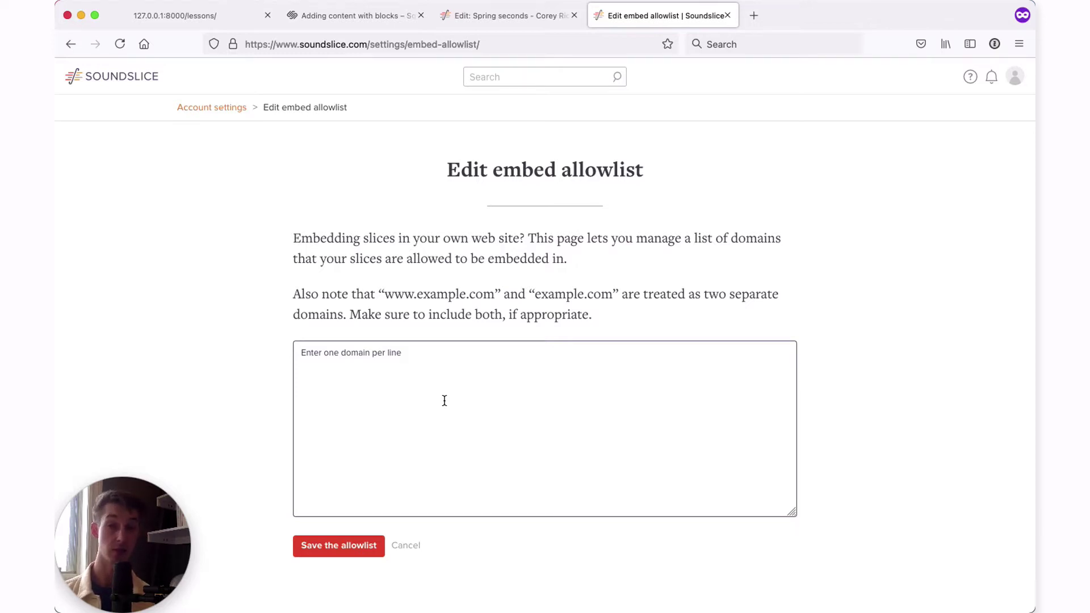
pyautogui.write('coreyguitar')
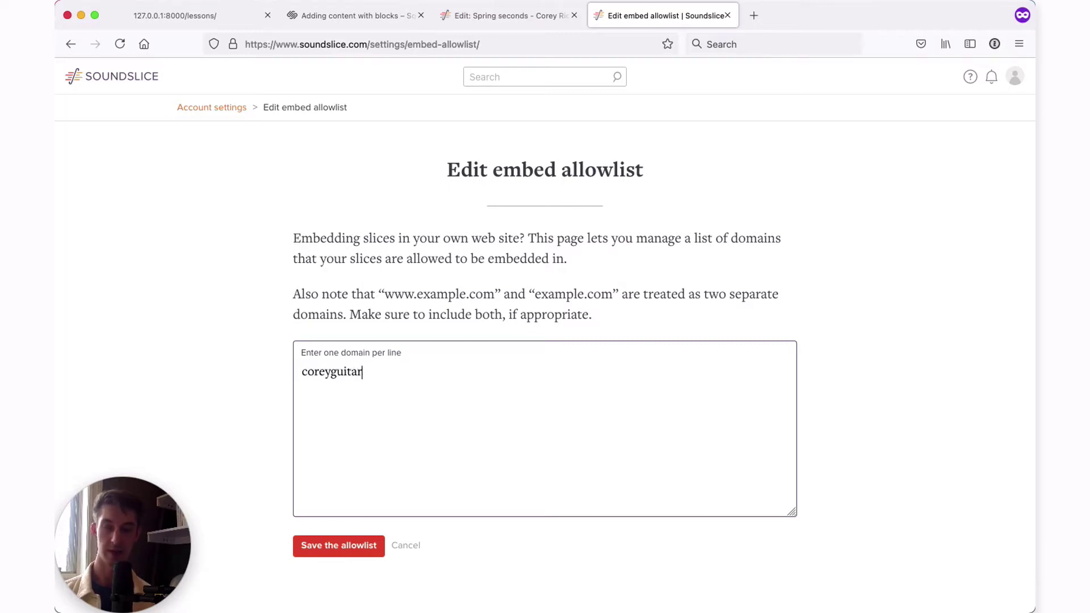
pyautogui.write('.com')
pyautogui.click(327, 547)
pyautogui.scroll(-3, 443, 442)
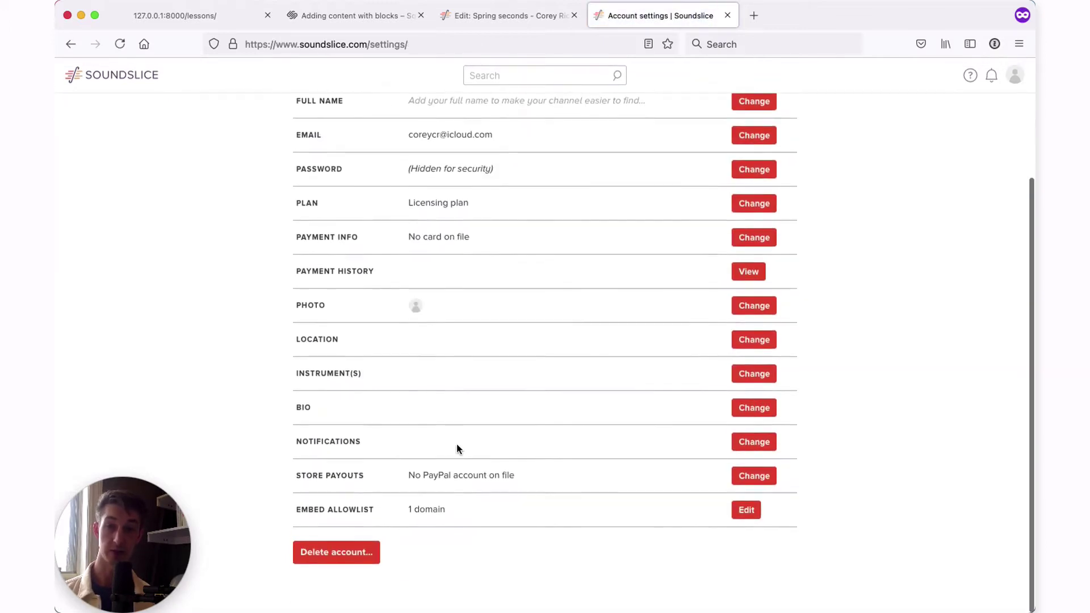
pyautogui.click(745, 515)
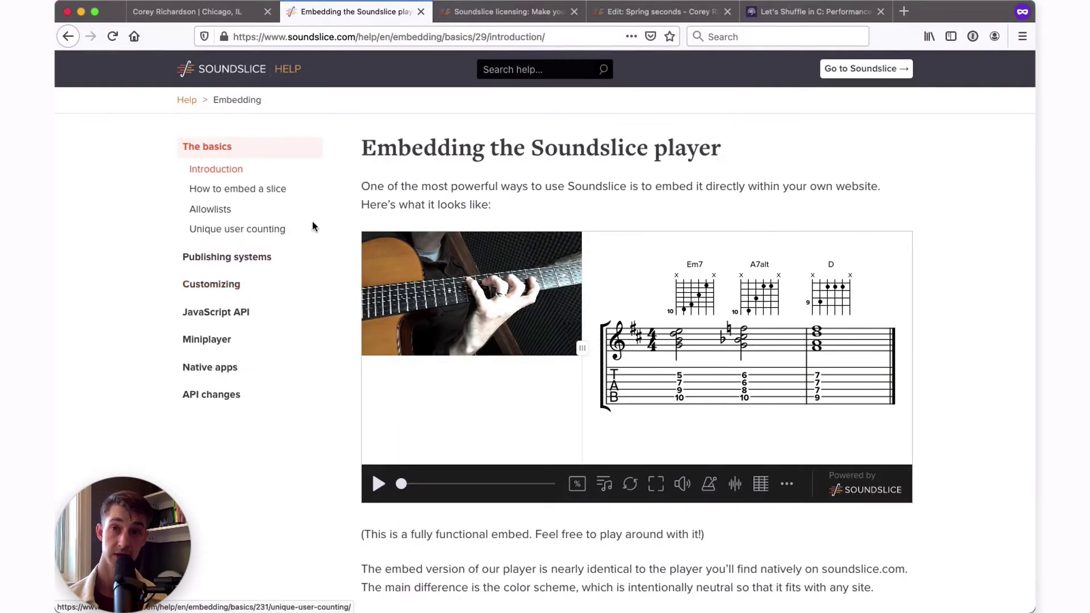
# Step: Look over the player-less local lessons tab, then go to the 'Edit: Spring seconds' tab
pyautogui.click(216, 11)
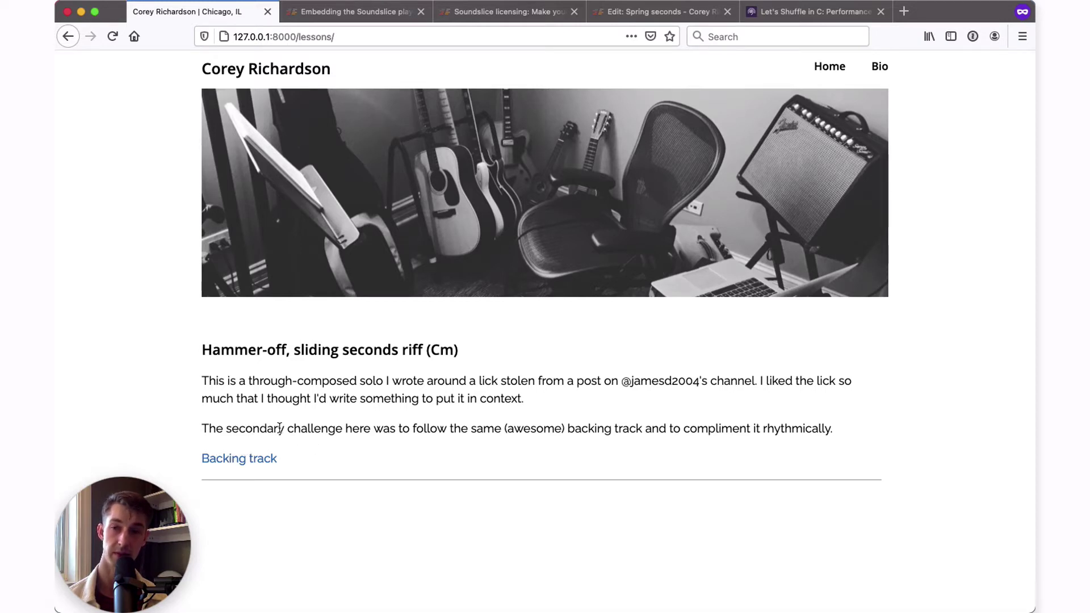
pyautogui.click(647, 13)
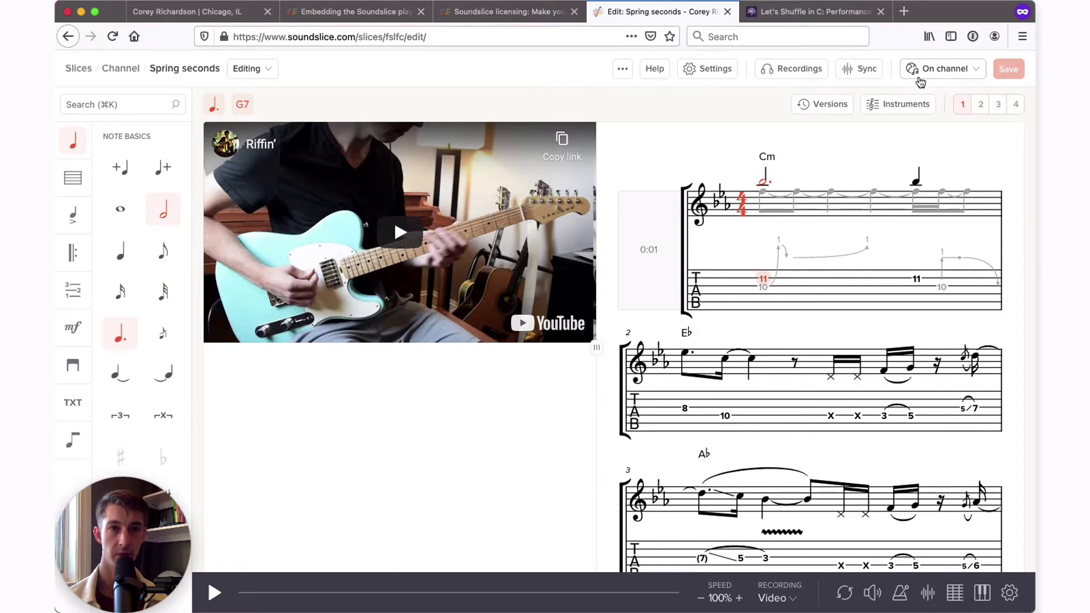
# Step: Set the Spring seconds slice to 'Embed this slice' with Enabled, and copy its iframe code
pyautogui.click(928, 79)
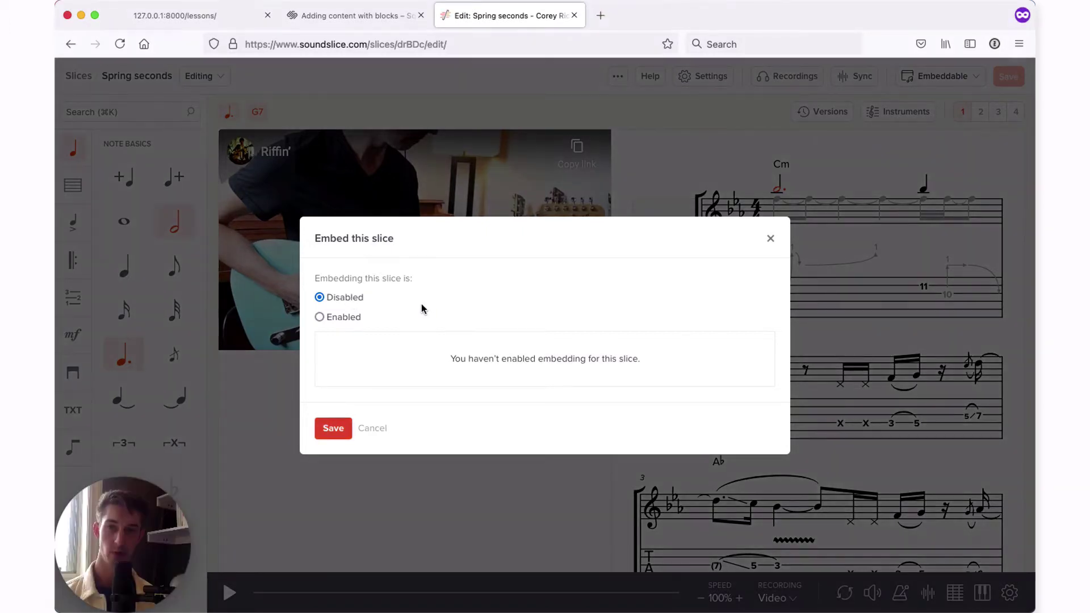
pyautogui.click(341, 317)
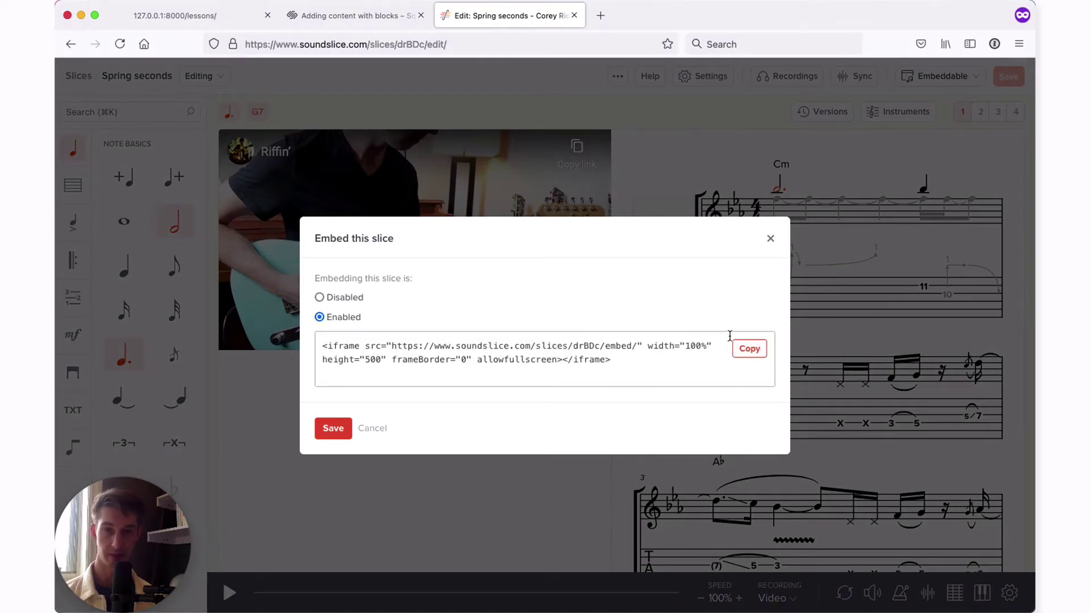
pyautogui.click(755, 349)
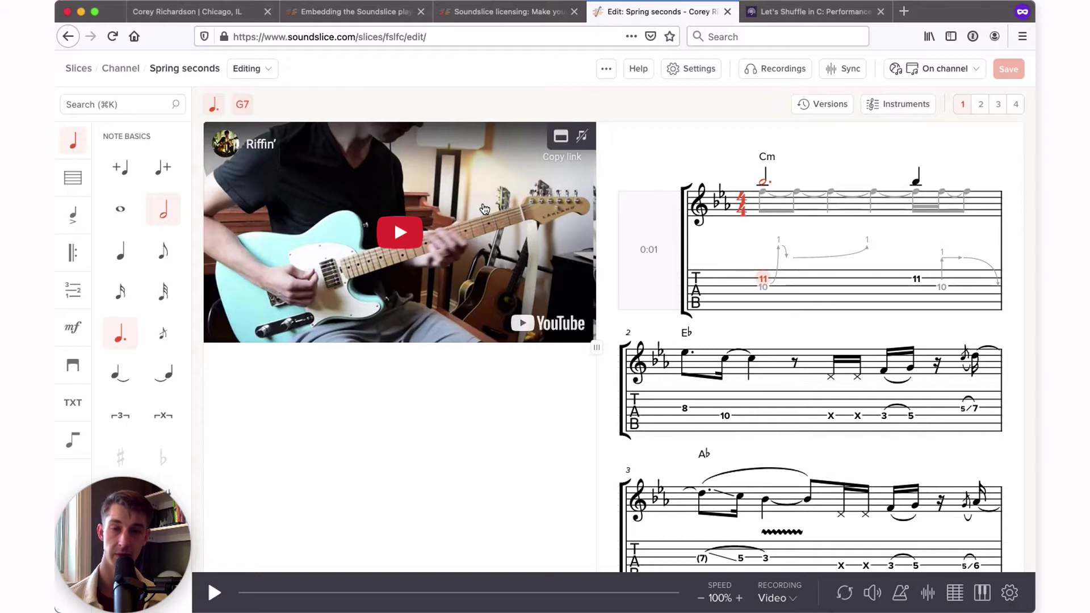
# Step: Paste the copied Soundslice iframe onto empty line 18 below the embed comment in lessons.html
pyautogui.press('super+Tab')
pyautogui.click(395, 301)
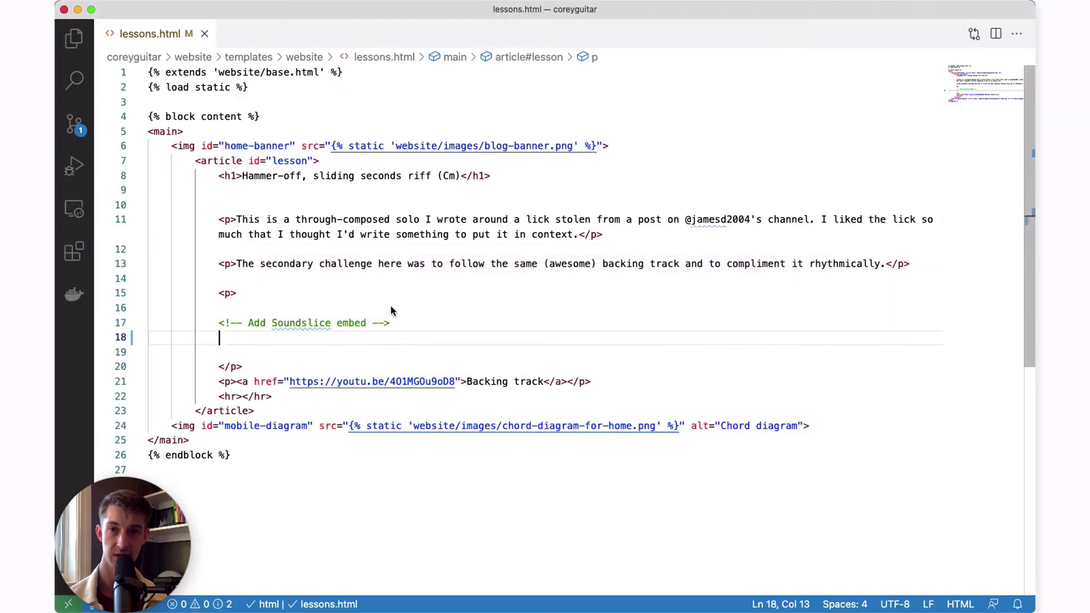
pyautogui.press('Up')
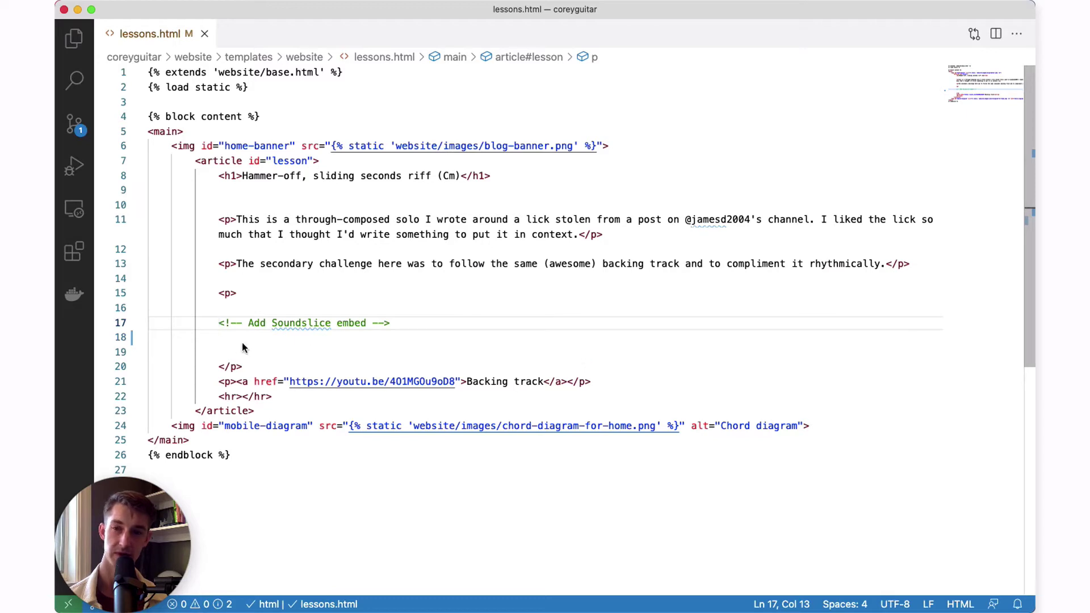
pyautogui.press('Down')
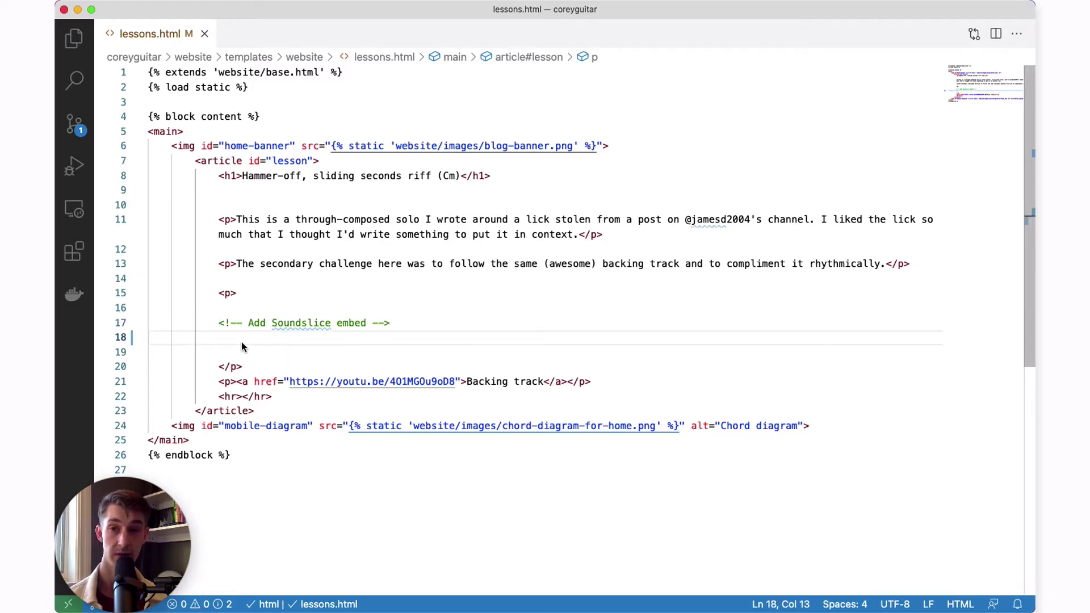
pyautogui.press('super+v')
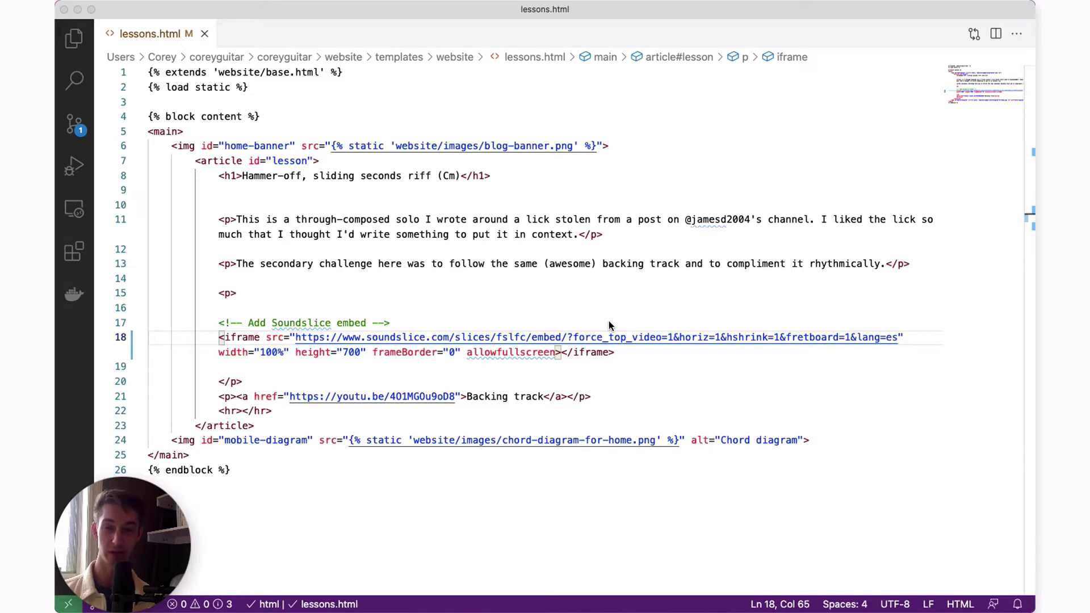
pyautogui.click(490, 48)
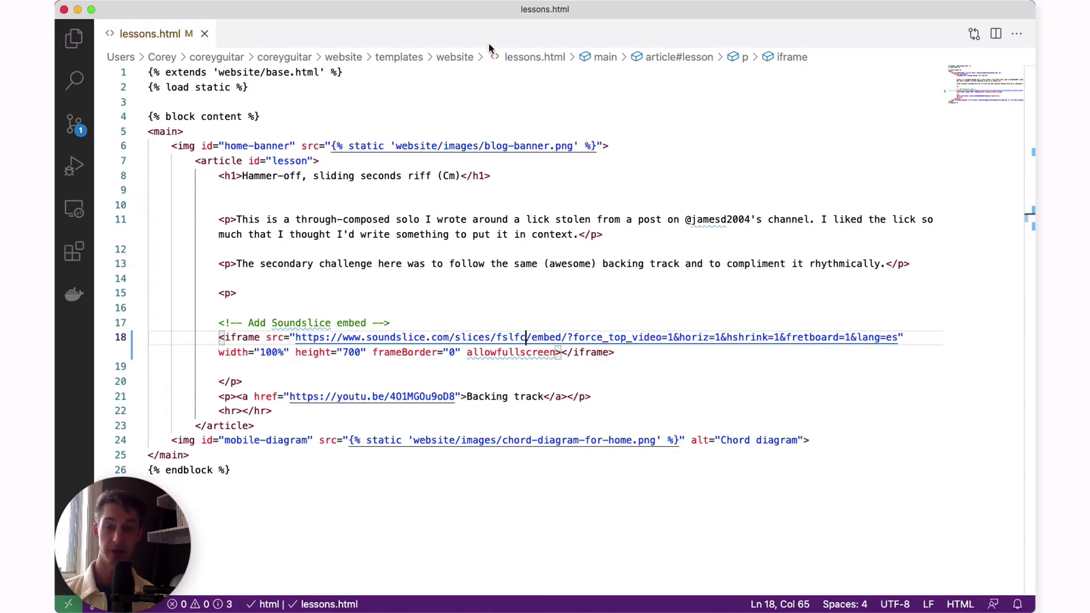
pyautogui.press('super+Tab')
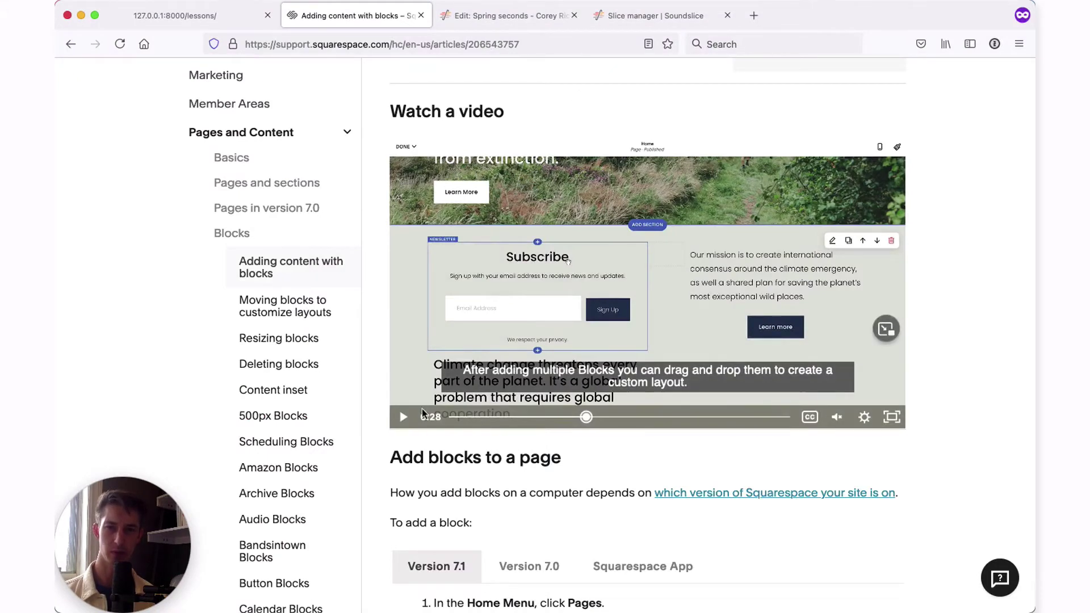
# Step: Briefly play and pause the Squarespace adding-blocks video, then save lessons.html in VS Code
pyautogui.click(404, 419)
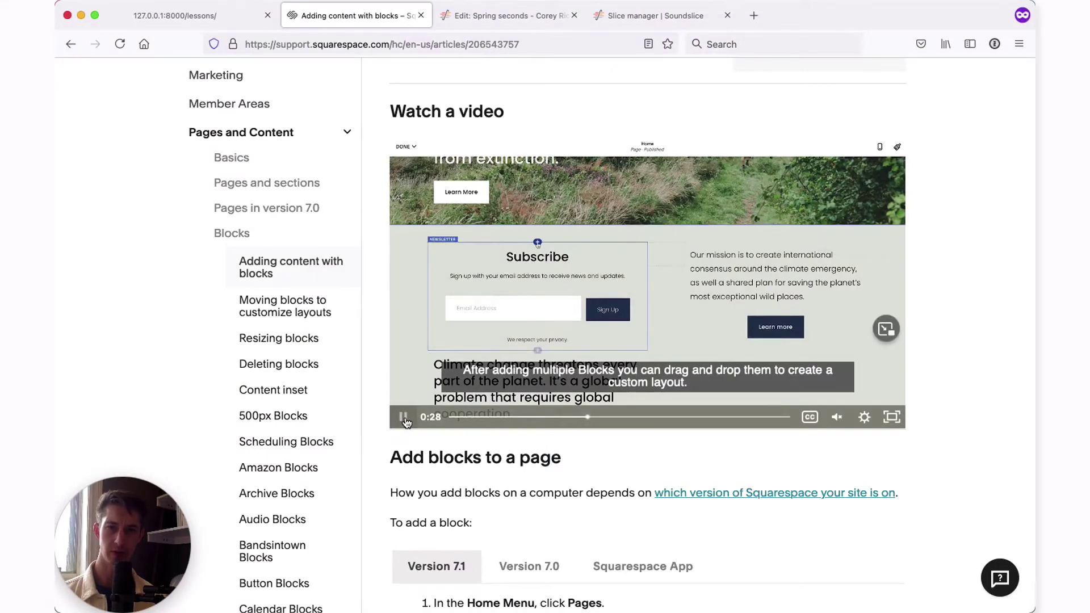
pyautogui.click(403, 418)
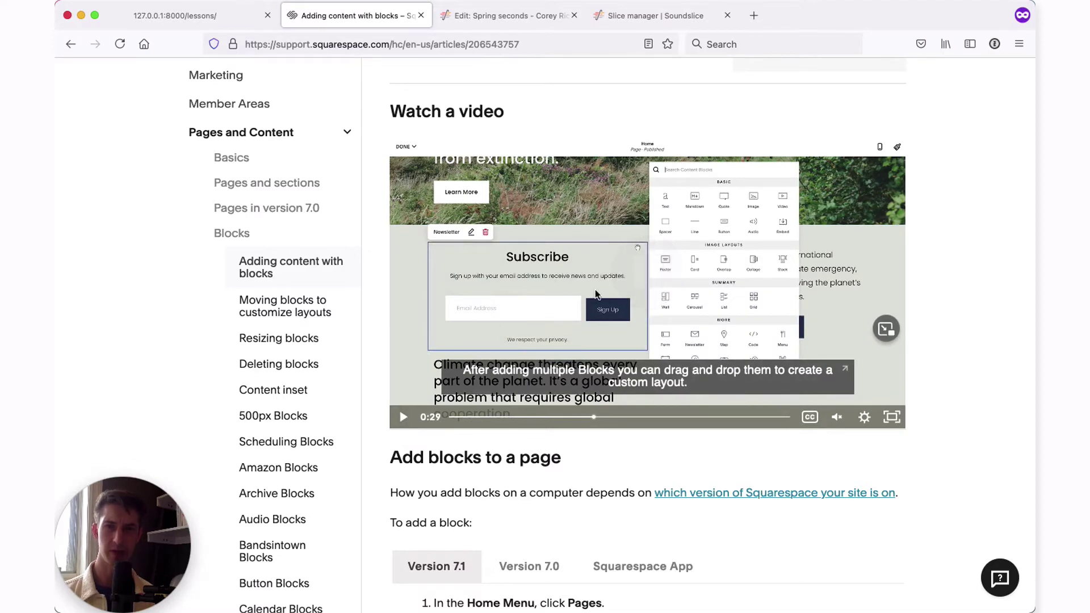
pyautogui.scroll(2, 481, 310)
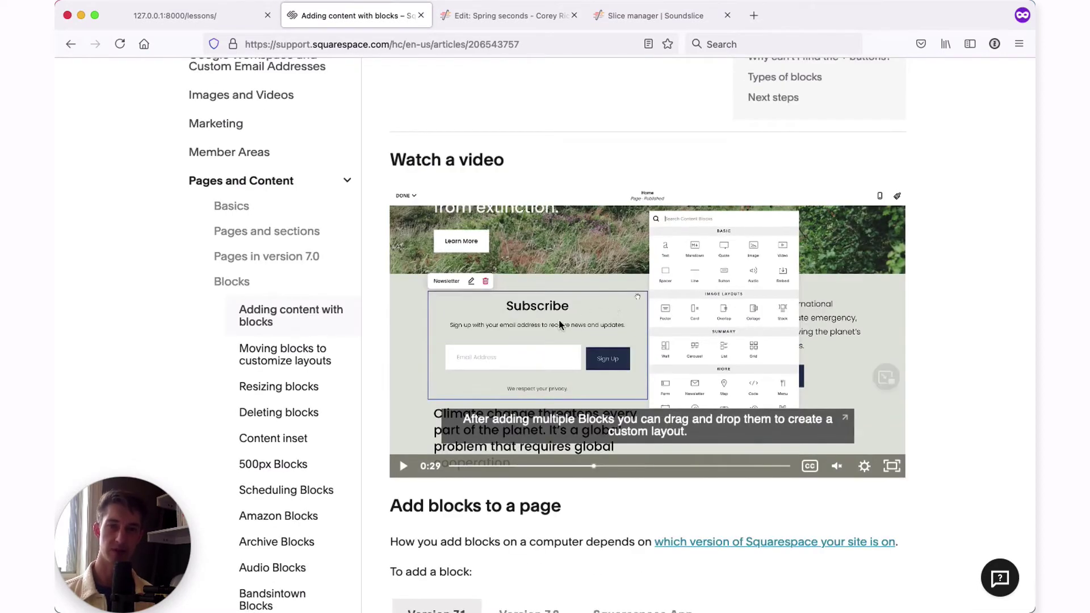
pyautogui.scroll(5, 723, 287)
pyautogui.scroll(5, 724, 287)
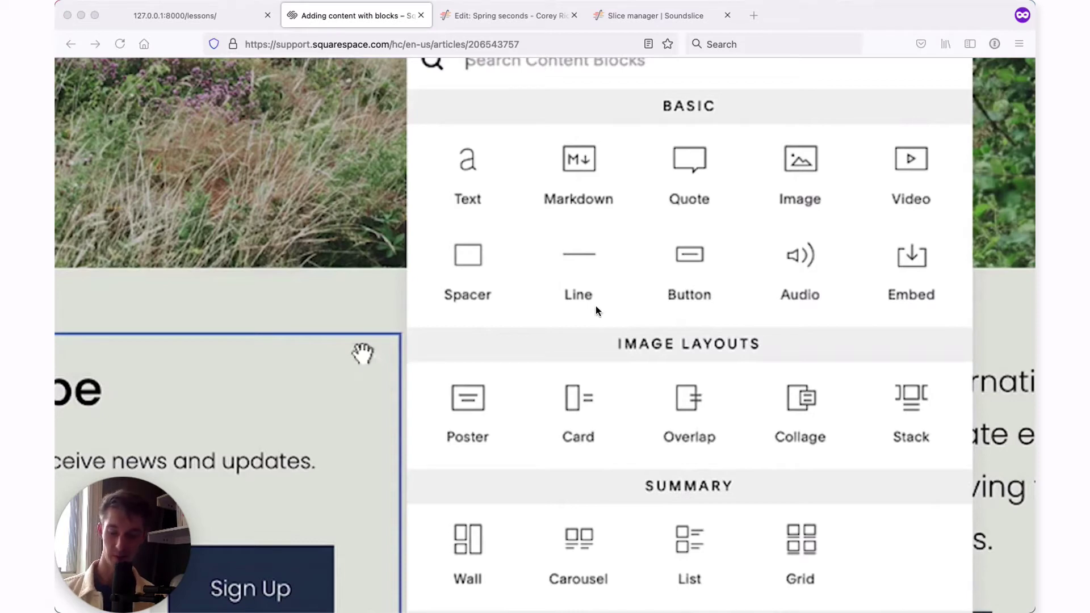
pyautogui.press('super+Tab')
pyautogui.press('super+Tab')
pyautogui.press('super+s')
# Step: Reload the local lessons page to check the embed and drag the player's video divider
pyautogui.press('super+Tab')
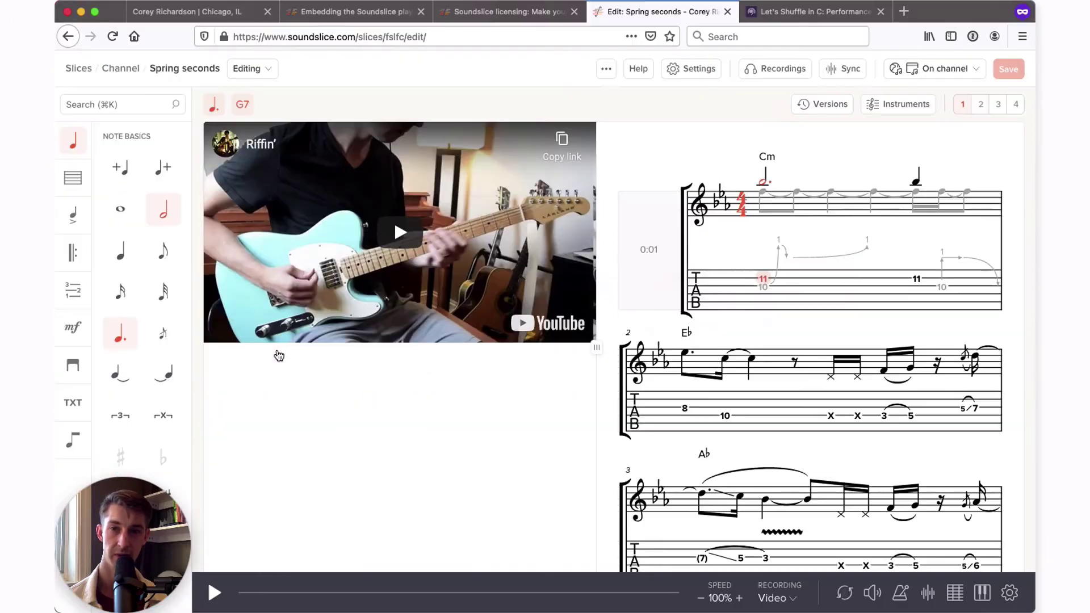
pyautogui.click(166, 11)
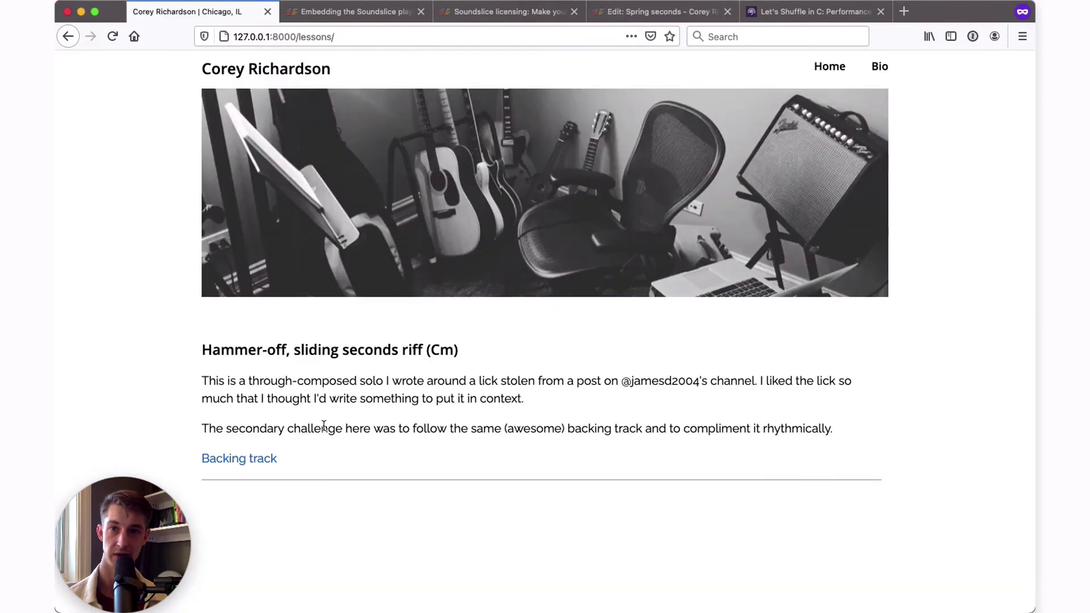
pyautogui.press('super+r')
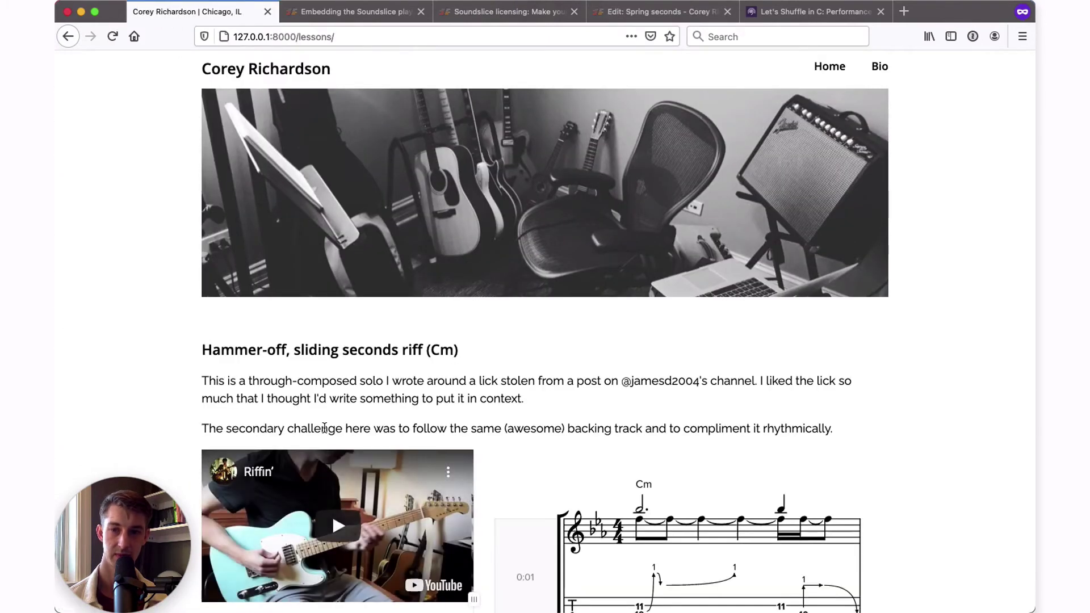
pyautogui.scroll(-5, 323, 312)
pyautogui.scroll(-1, 326, 319)
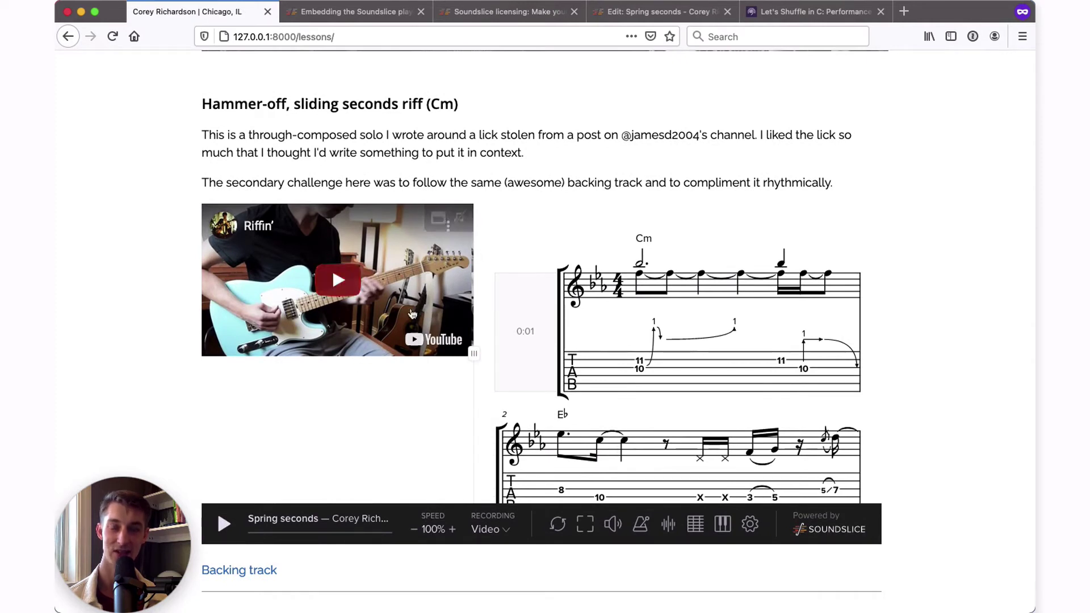
pyautogui.moveTo(472, 365)
pyautogui.mouseDown()
pyautogui.moveTo(503, 369)
pyautogui.moveTo(469, 389)
pyautogui.moveTo(469, 377)
pyautogui.mouseUp()
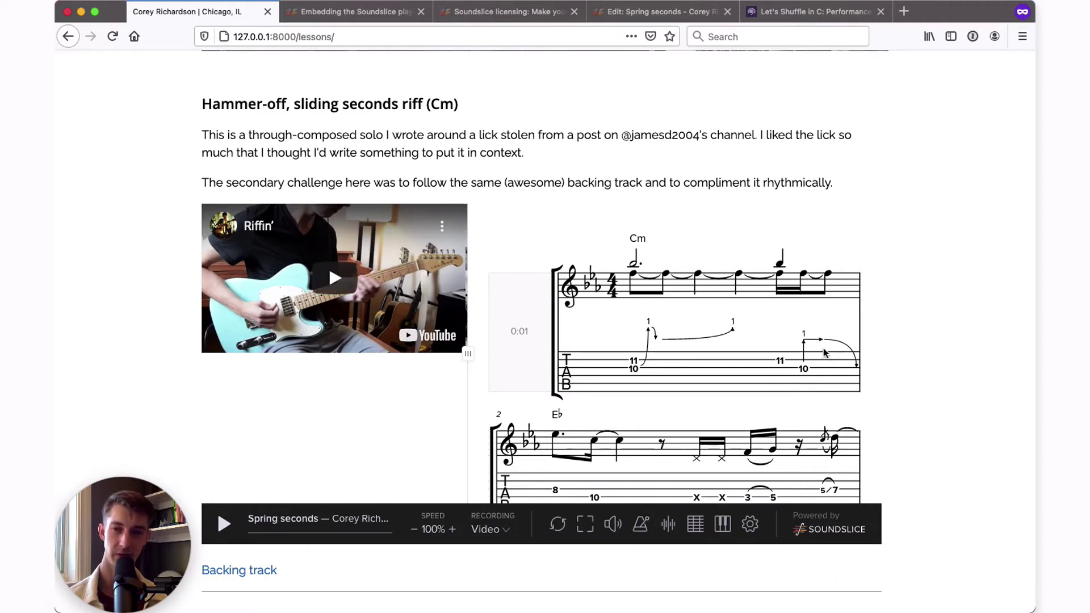
# Step: In lessons.html, select the first digit of the iframe's height="500"
pyautogui.press('super+Tab')
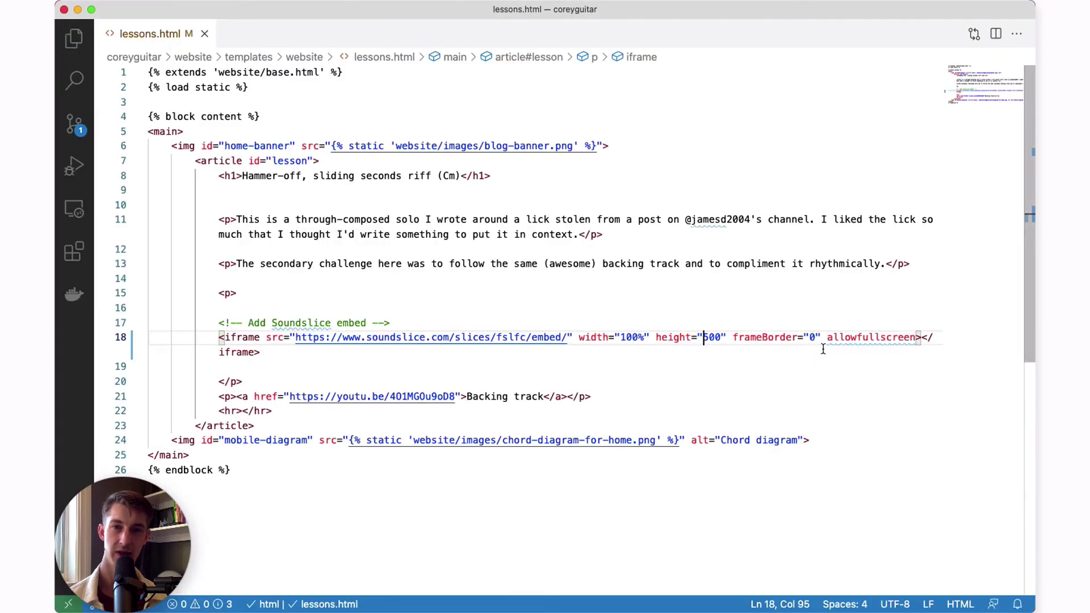
pyautogui.click(691, 340)
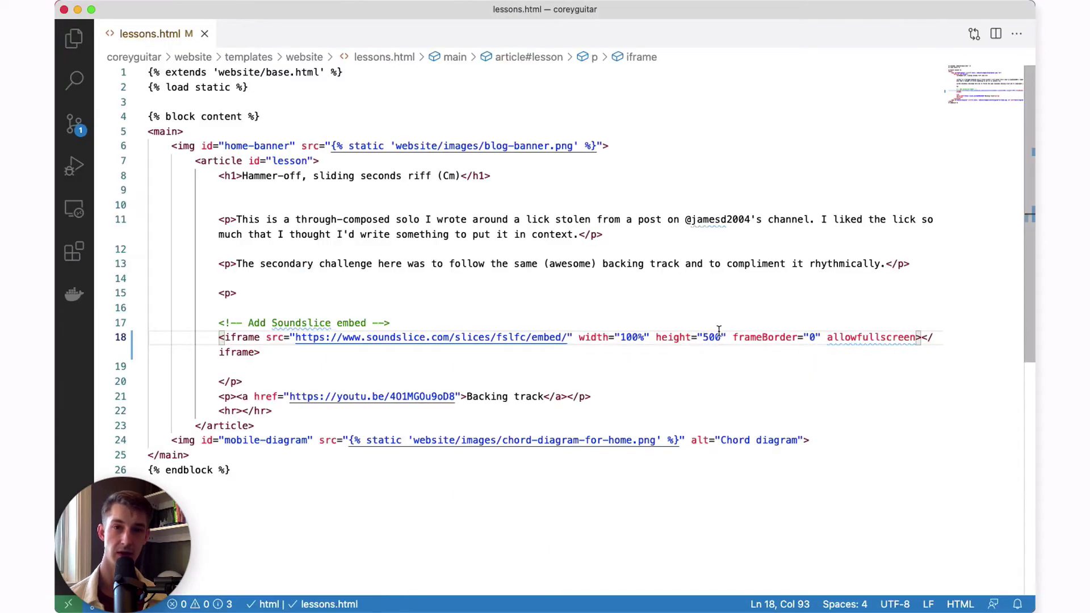
pyautogui.moveTo(710, 338); pyautogui.dragTo(703, 338)
# Step: Change the embed height to 700, save lessons.html, and reload the lessons page
pyautogui.write('7')
pyautogui.press('super+s')
pyautogui.press('super+Tab')
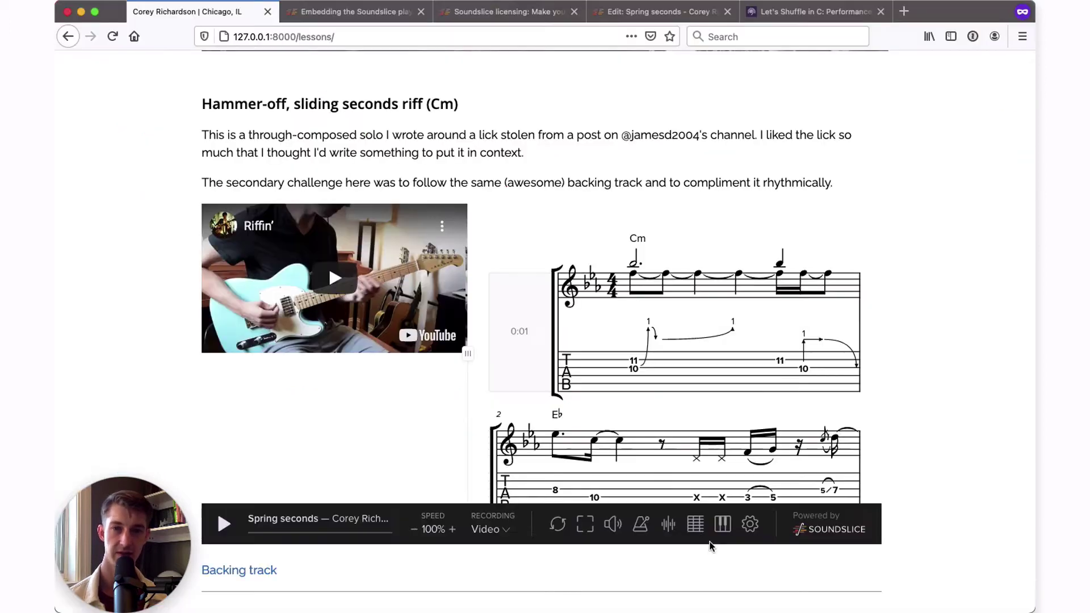
pyautogui.press('super+r')
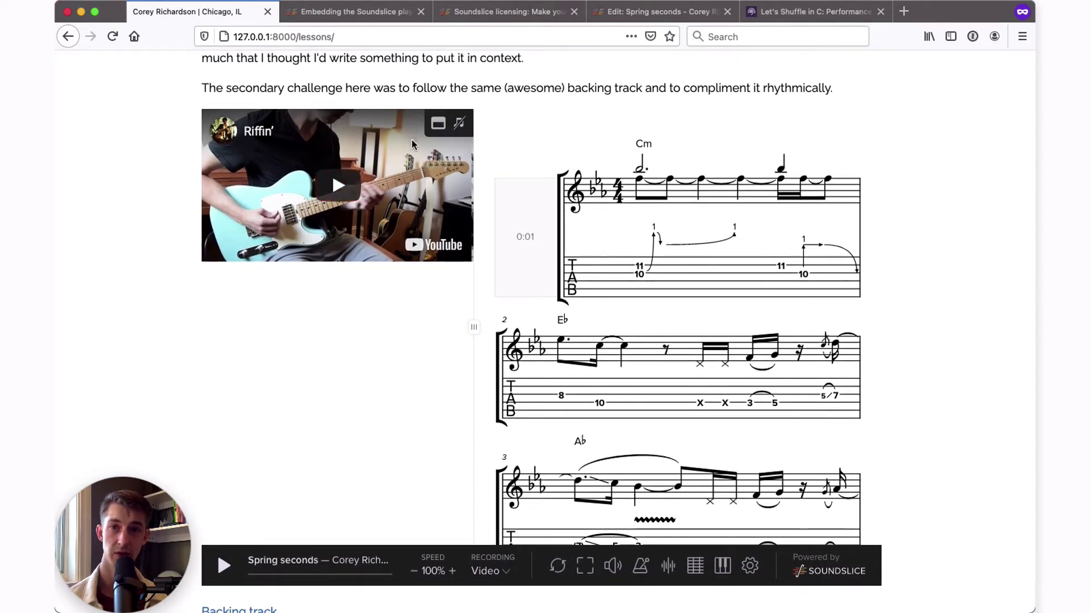
# Step: Toggle the embedded video between above and beside the notation twice
pyautogui.click(438, 123)
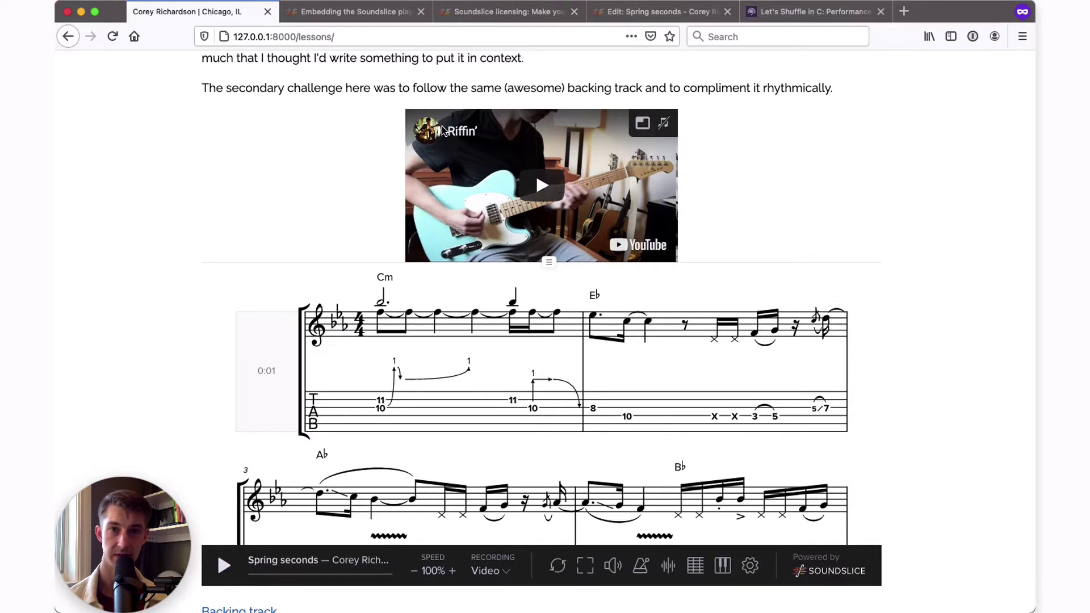
pyautogui.click(643, 124)
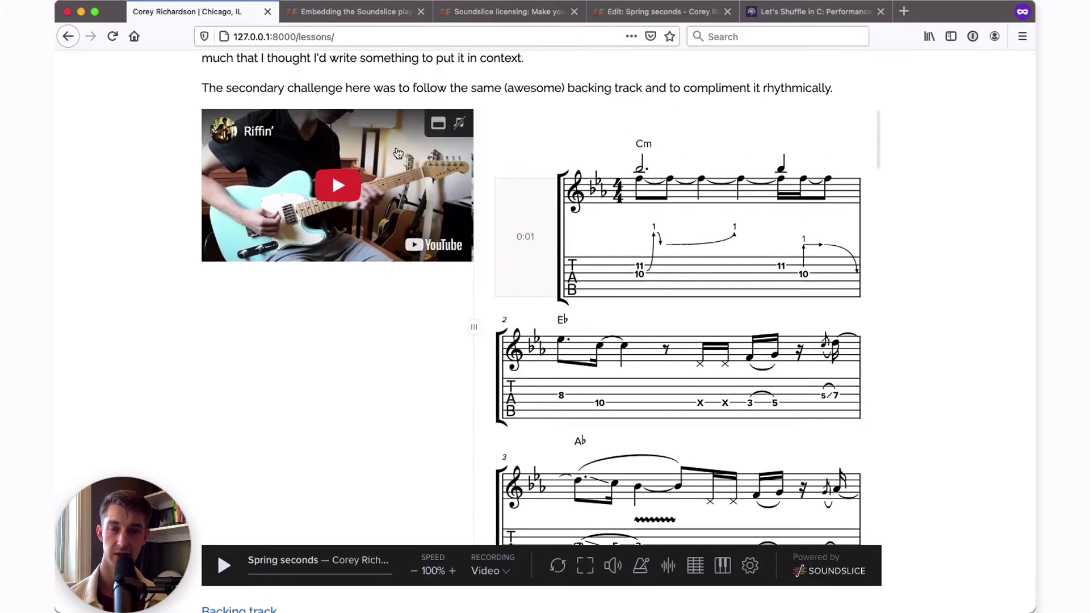
pyautogui.click(438, 125)
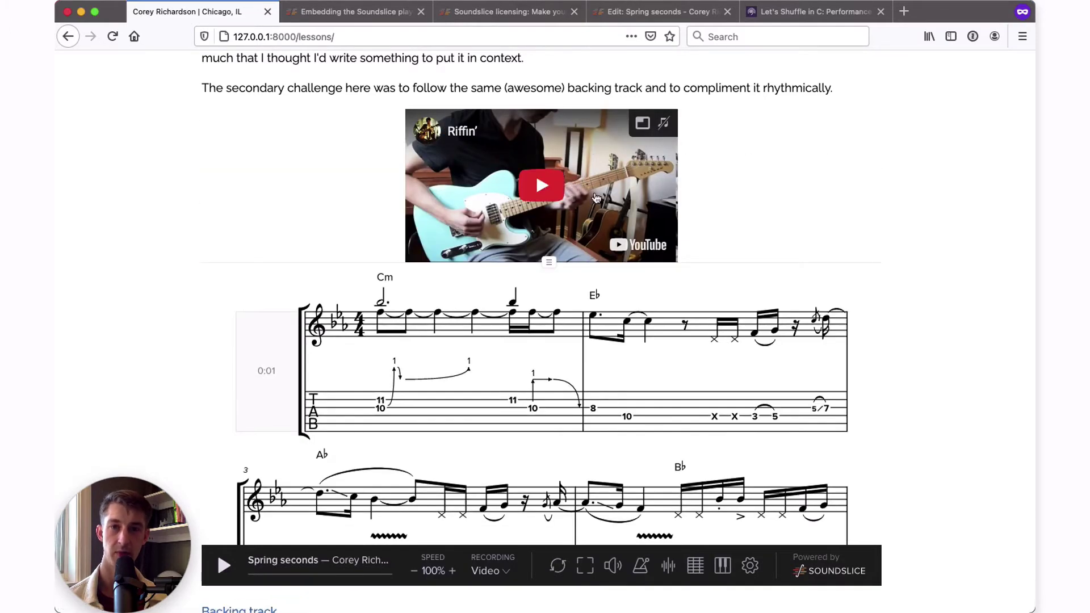
pyautogui.click(642, 123)
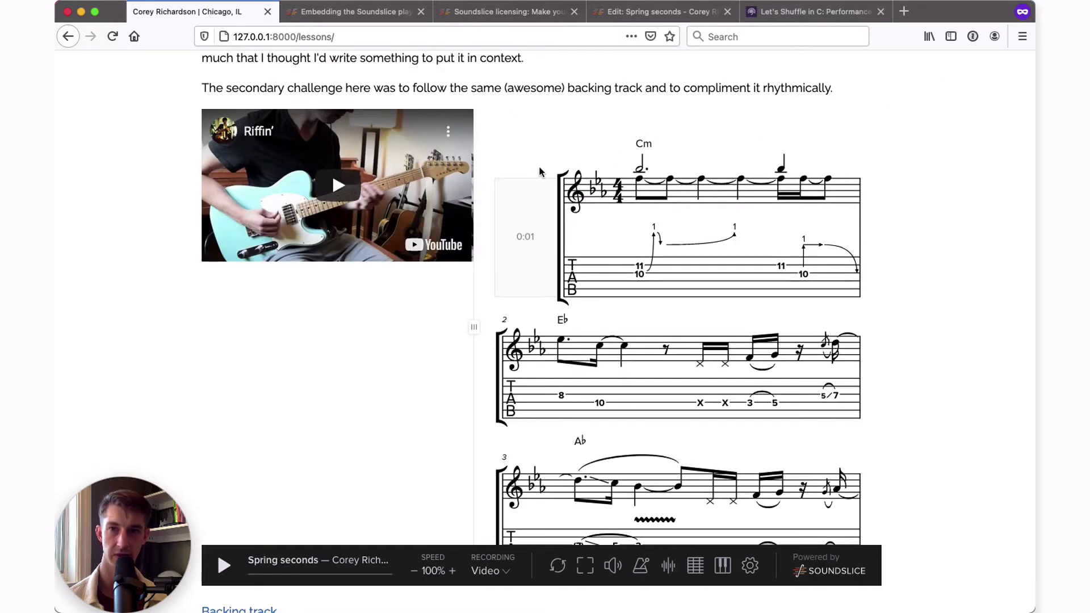
# Step: In the embedding help, go to Customizing > Video options and select force_top_video=1
pyautogui.click(343, 12)
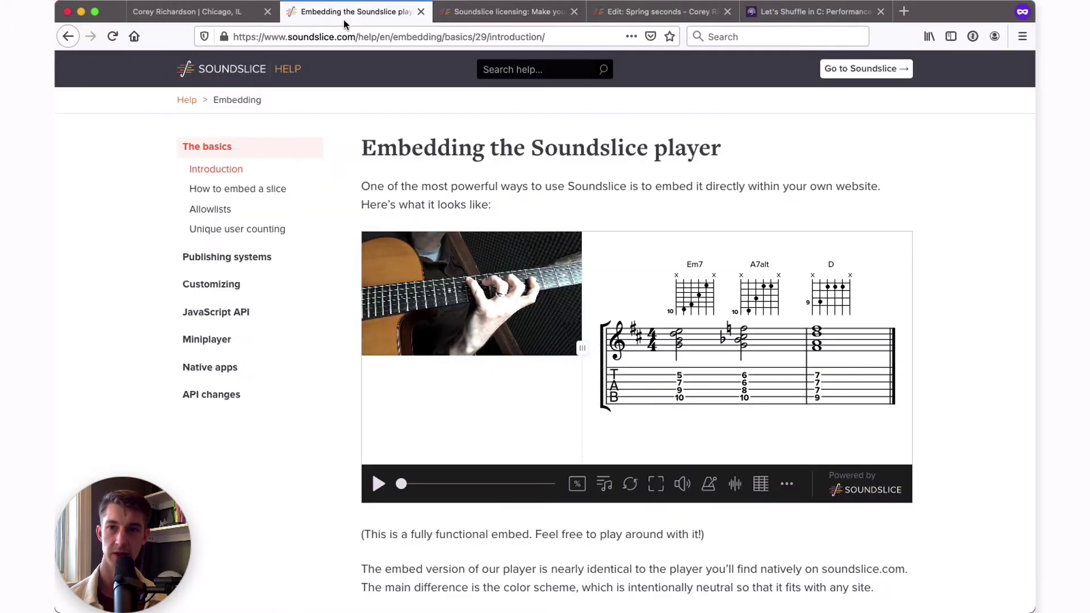
pyautogui.click(223, 285)
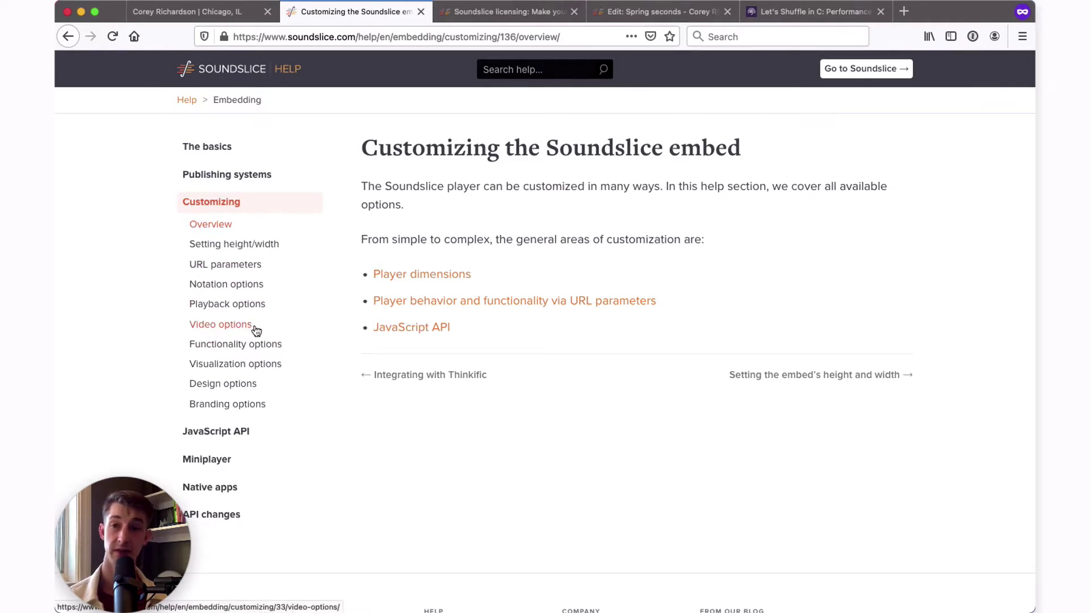
pyautogui.click(245, 306)
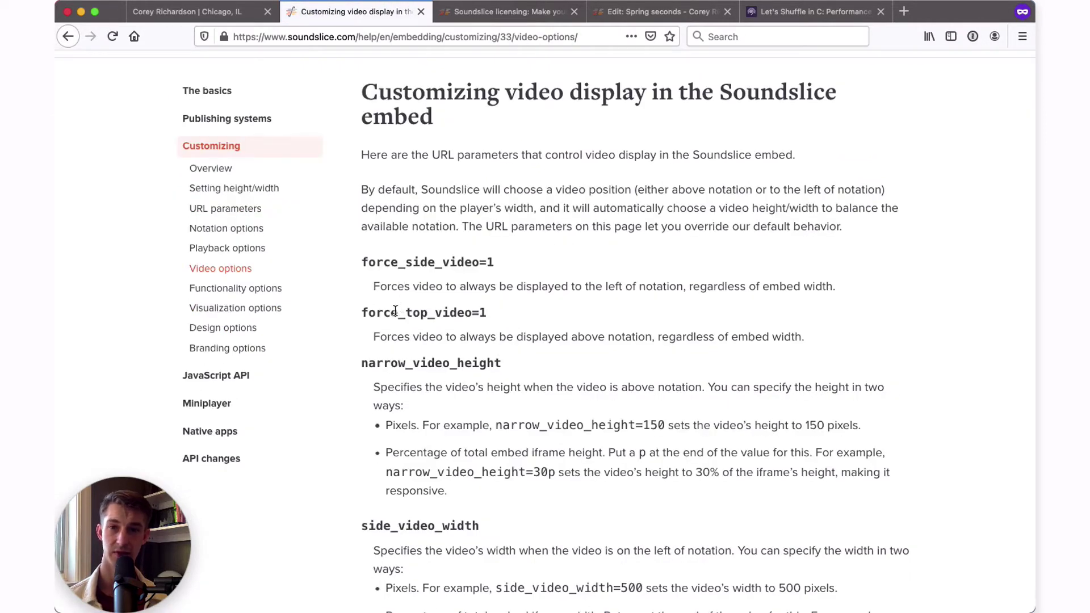
pyautogui.moveTo(364, 312); pyautogui.dragTo(487, 305)
pyautogui.click(496, 310)
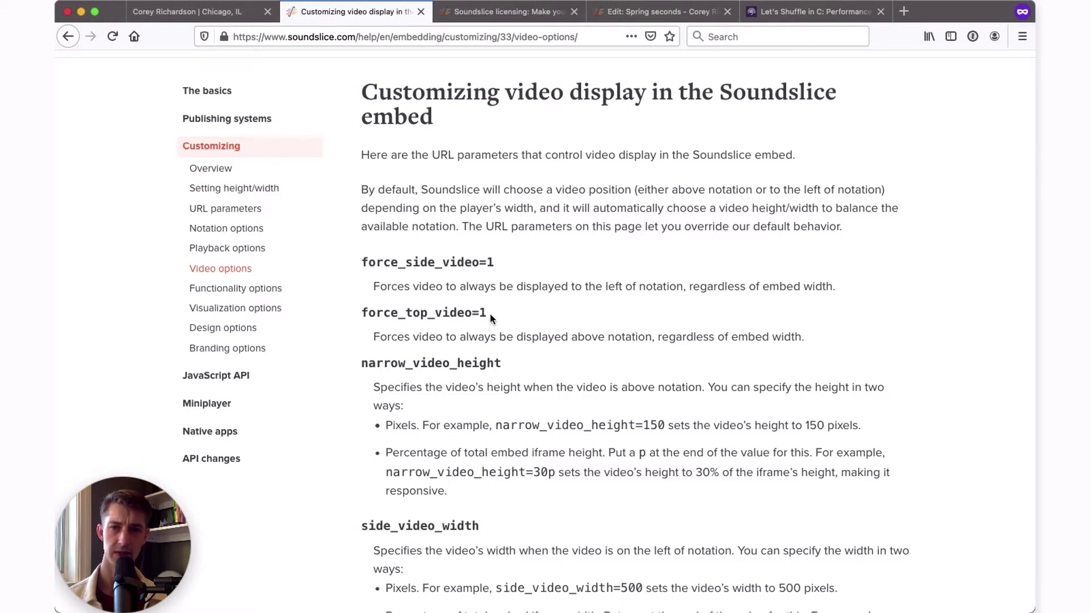
pyautogui.moveTo(491, 314); pyautogui.dragTo(362, 314)
pyautogui.press('super+c')
# Step: Insert ?force_top_video=1 right after embed/ in the iframe src and save lessons.html
pyautogui.press('super+Tab')
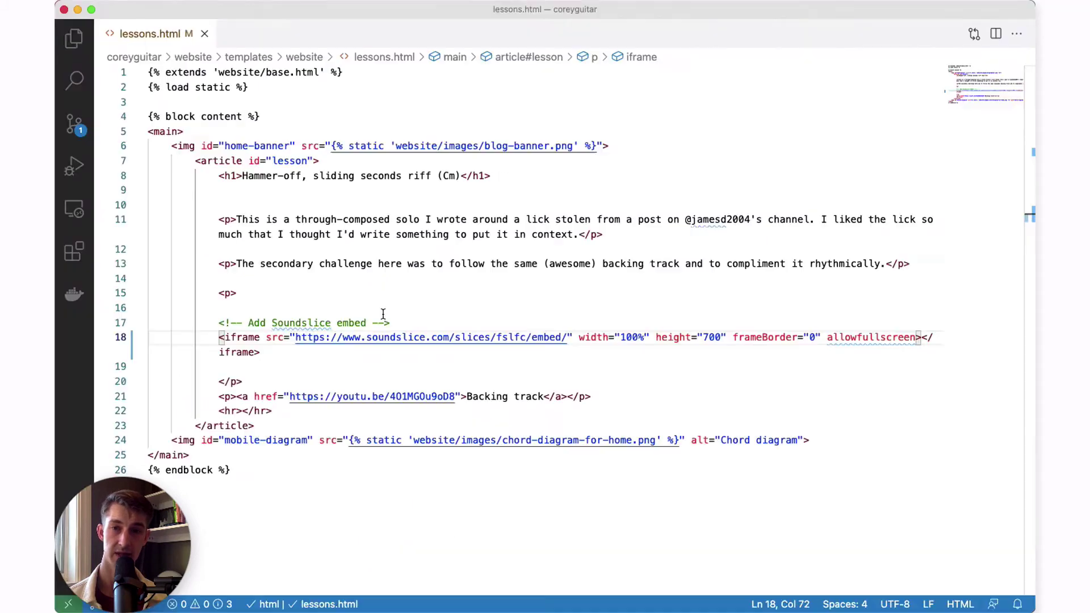
pyautogui.click(567, 337)
pyautogui.write('?')
pyautogui.press('super+v')
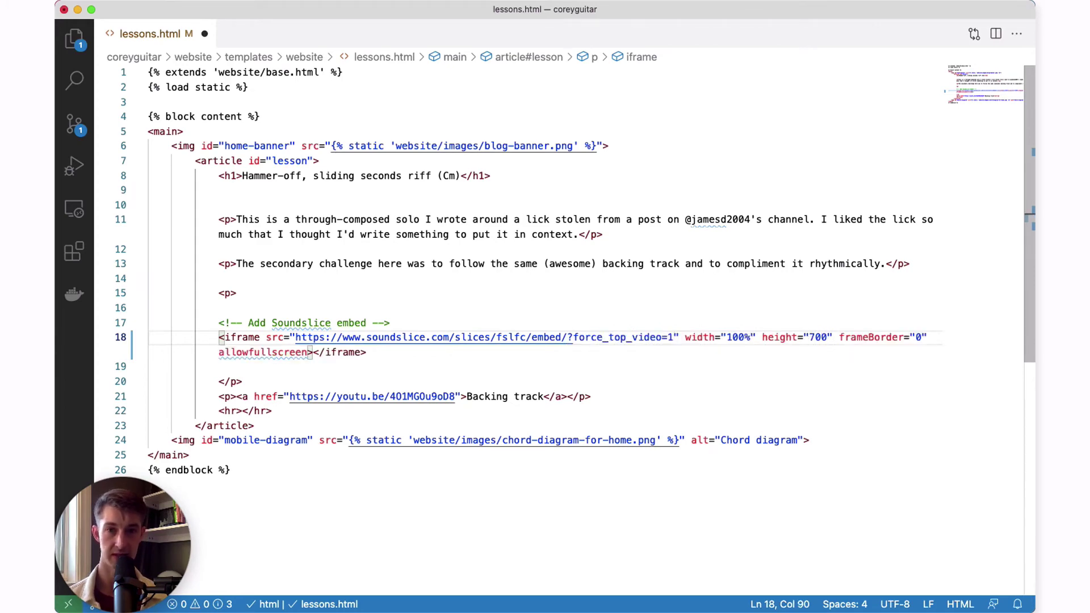
pyautogui.press('super+s')
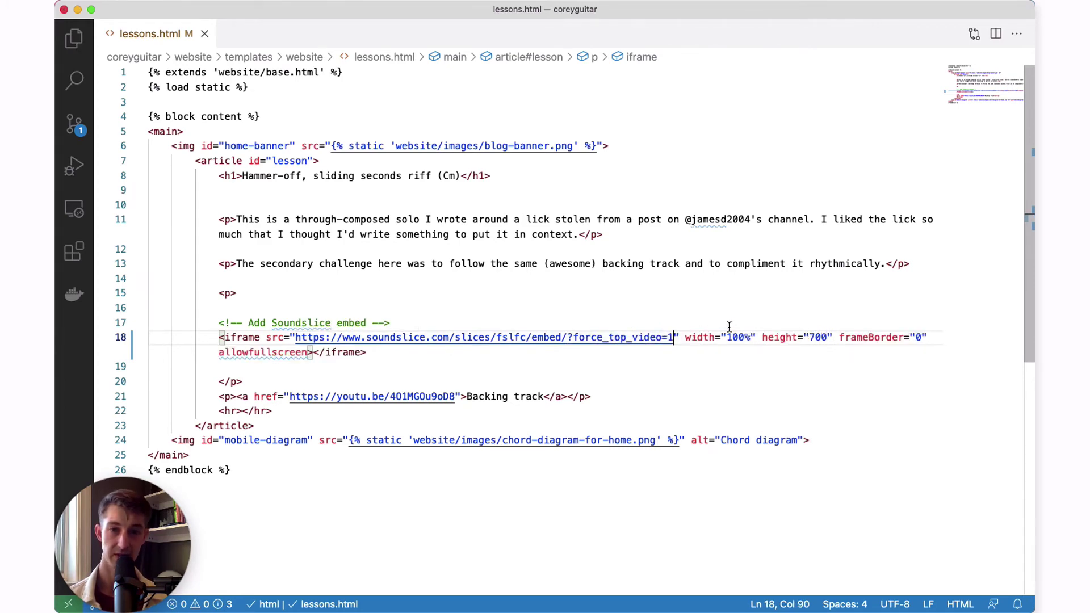
pyautogui.press('super+Tab')
# Step: Reload the lessons page to confirm the video sits above the notation, then show the guitar fretboard
pyautogui.hotkey('ctrl', 'shift', 'Tab')
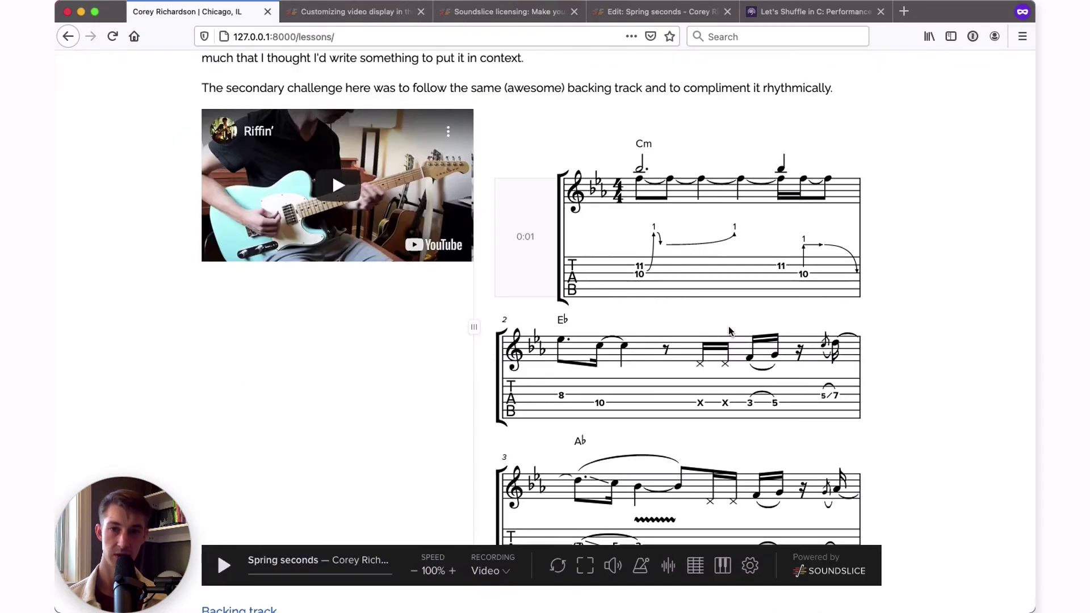
pyautogui.press('super+r')
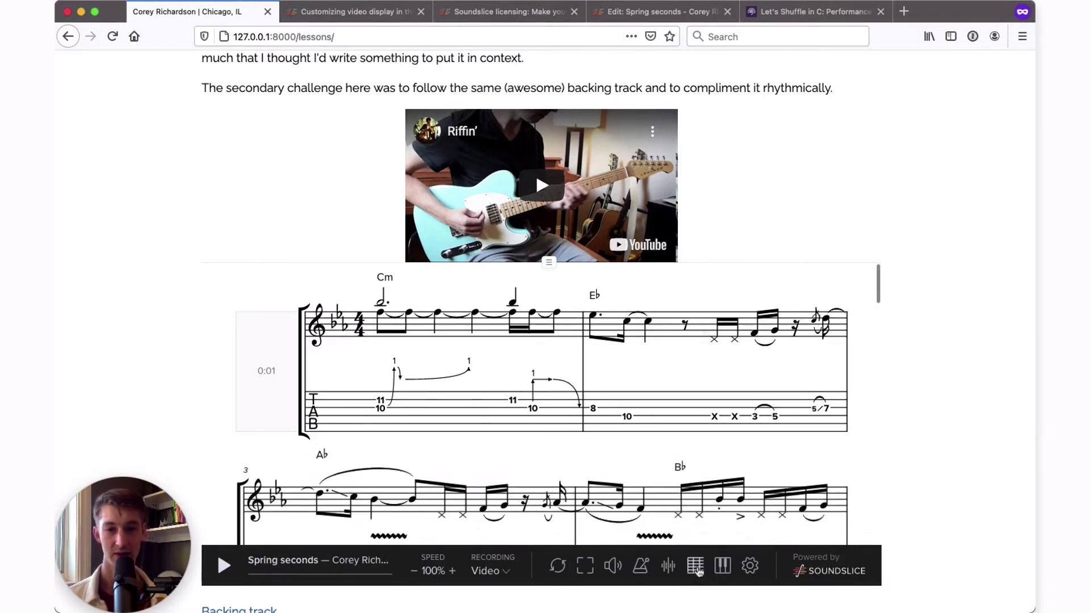
pyautogui.click(693, 568)
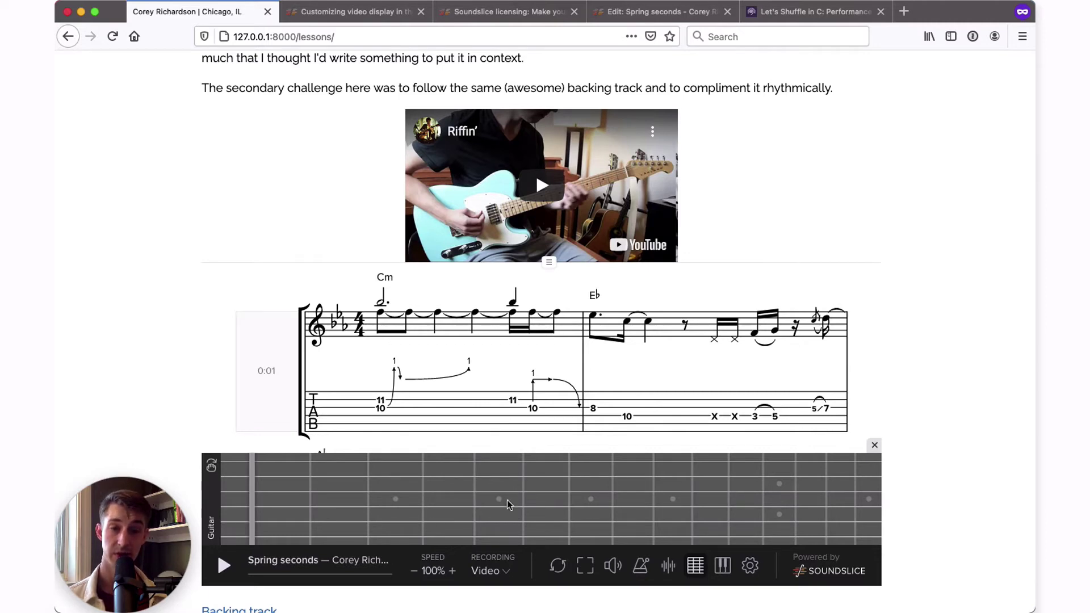
# Step: Hide the fretboard and select the fretboard=1 parameter on the Visualization options help page
pyautogui.click(696, 565)
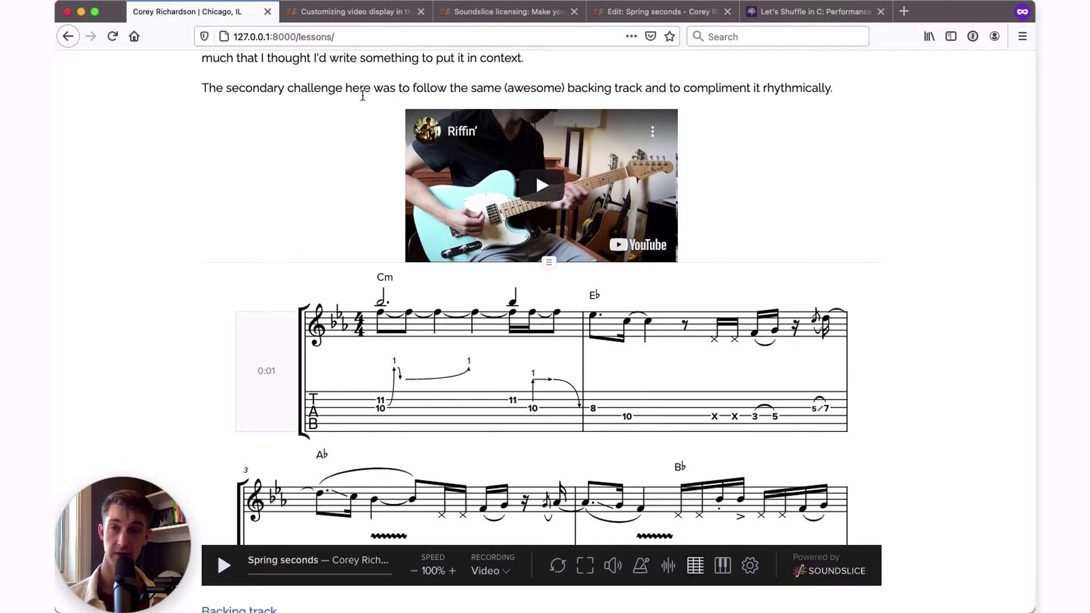
pyautogui.click(347, 17)
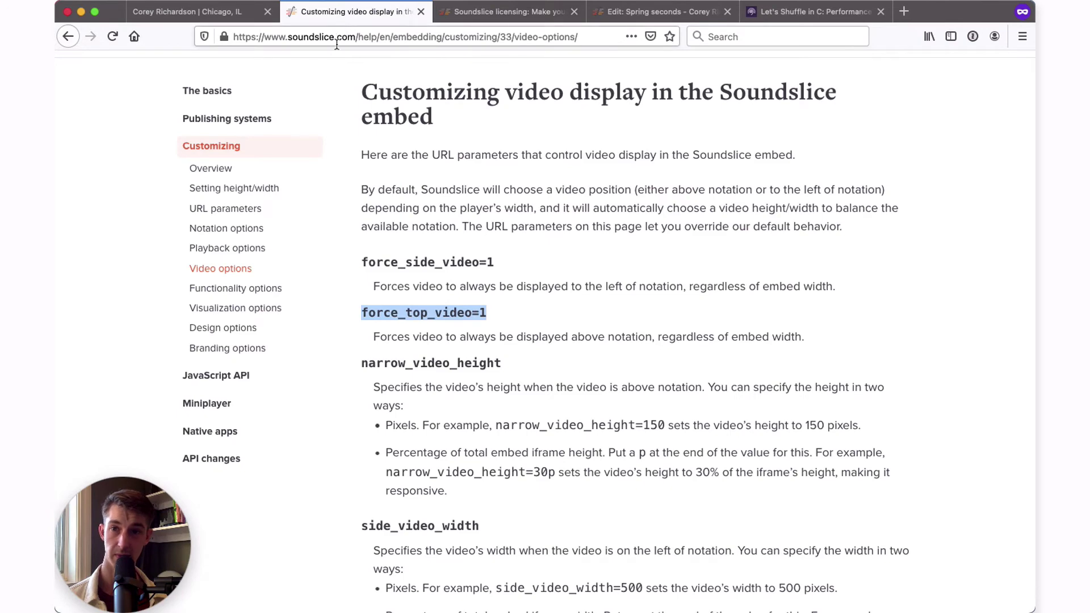
pyautogui.click(238, 309)
pyautogui.scroll(-3, 431, 250)
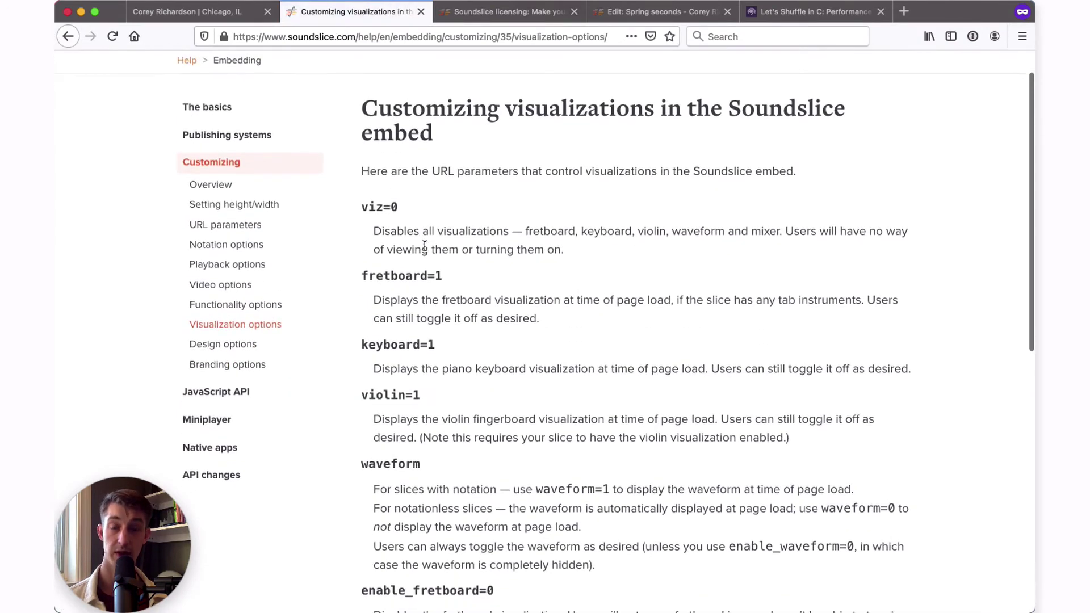
pyautogui.moveTo(449, 242); pyautogui.dragTo(361, 245)
pyautogui.press('super+c')
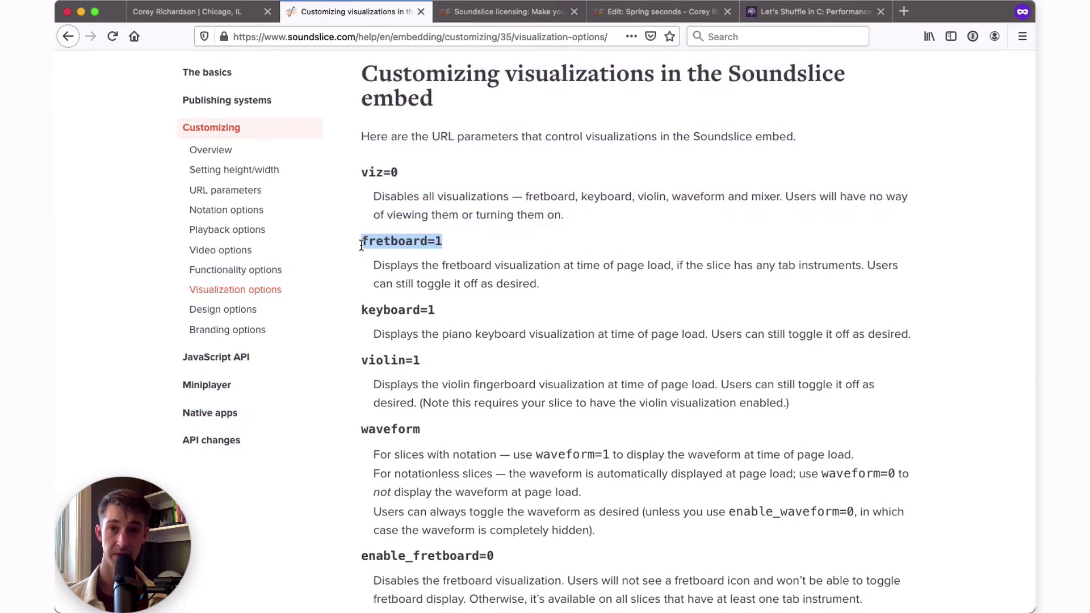
pyautogui.press('super+Tab')
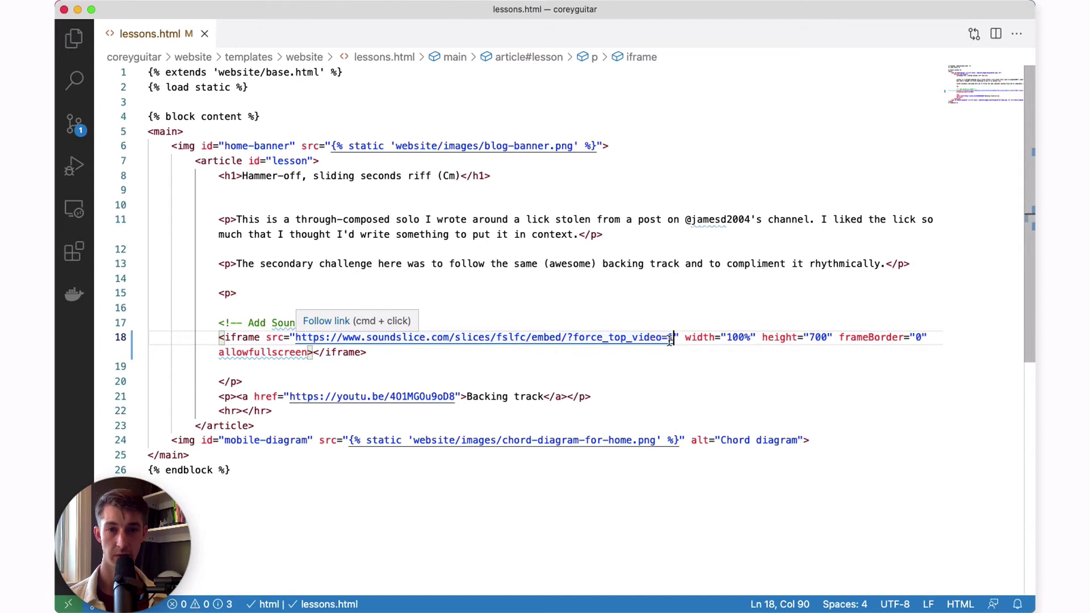
# Step: Append &fretboard=1 after force_top_video=1 in the embed URL, then highlight the ? and & separators
pyautogui.write('&')
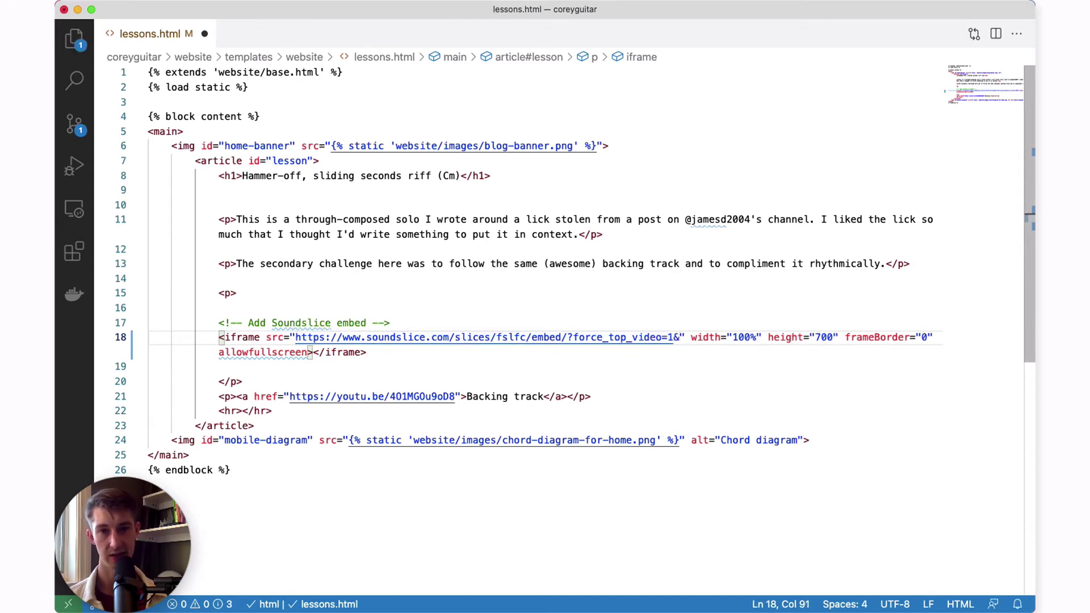
pyautogui.press('super+v')
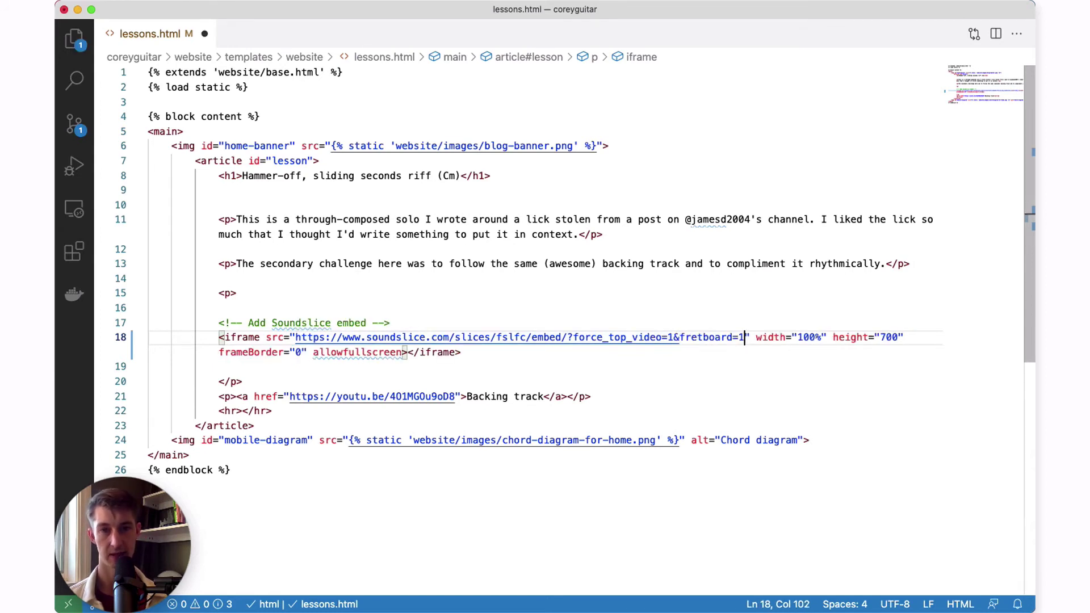
pyautogui.click(673, 337)
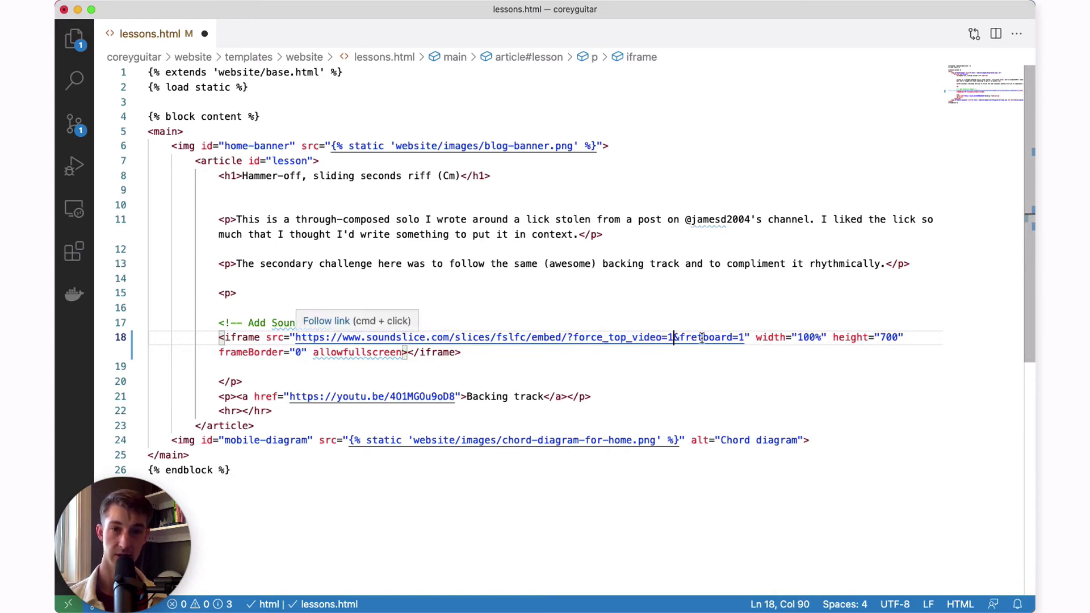
pyautogui.moveTo(681, 337); pyautogui.dragTo(673, 337)
pyautogui.moveTo(574, 337); pyautogui.dragTo(568, 339)
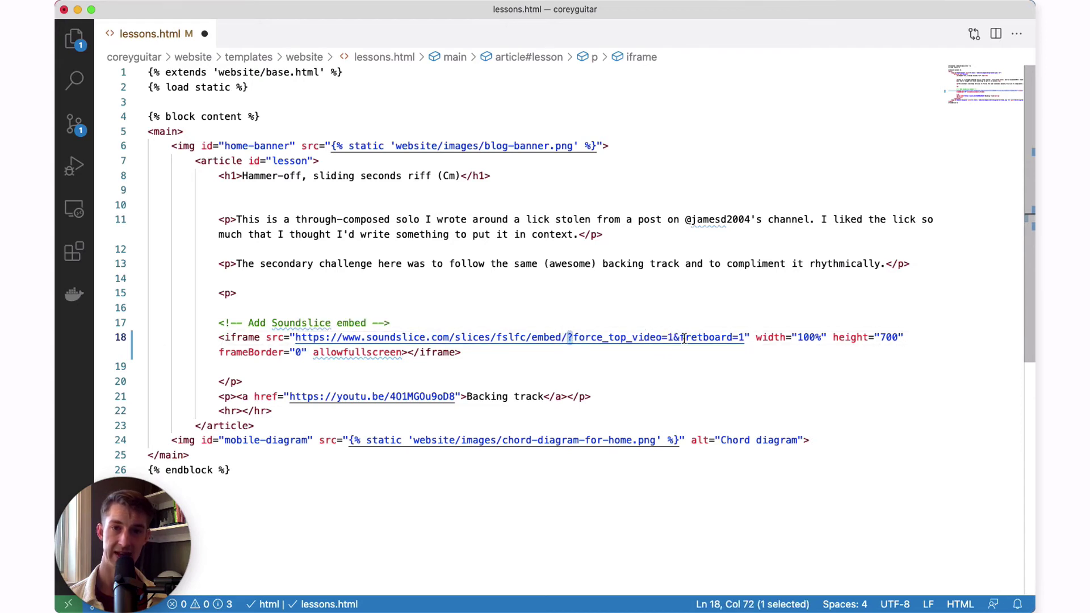
pyautogui.moveTo(684, 338)
pyautogui.mouseDown()
pyautogui.moveTo(573, 338)
pyautogui.moveTo(673, 337)
pyautogui.mouseUp()
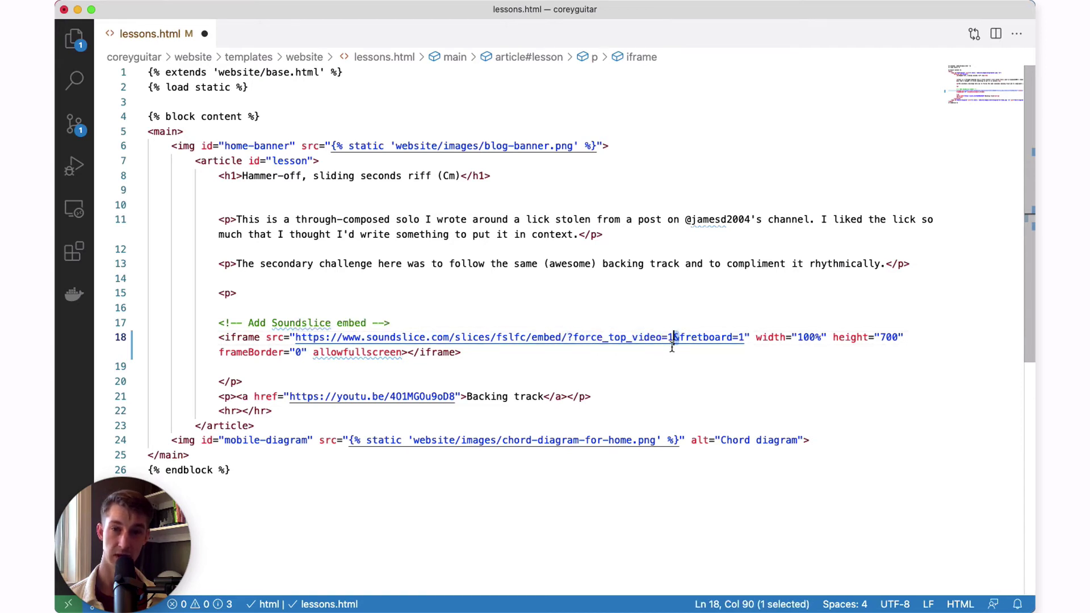
# Step: Reload the local lessons page and scroll to check the fretboard below the notation
pyautogui.press('super+Tab')
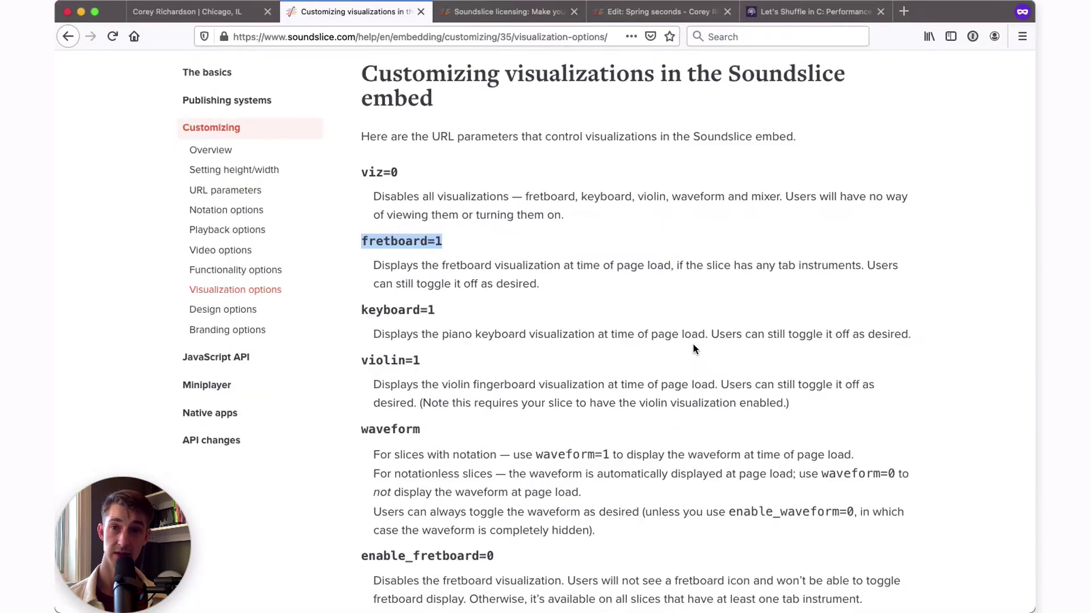
pyautogui.click(242, 12)
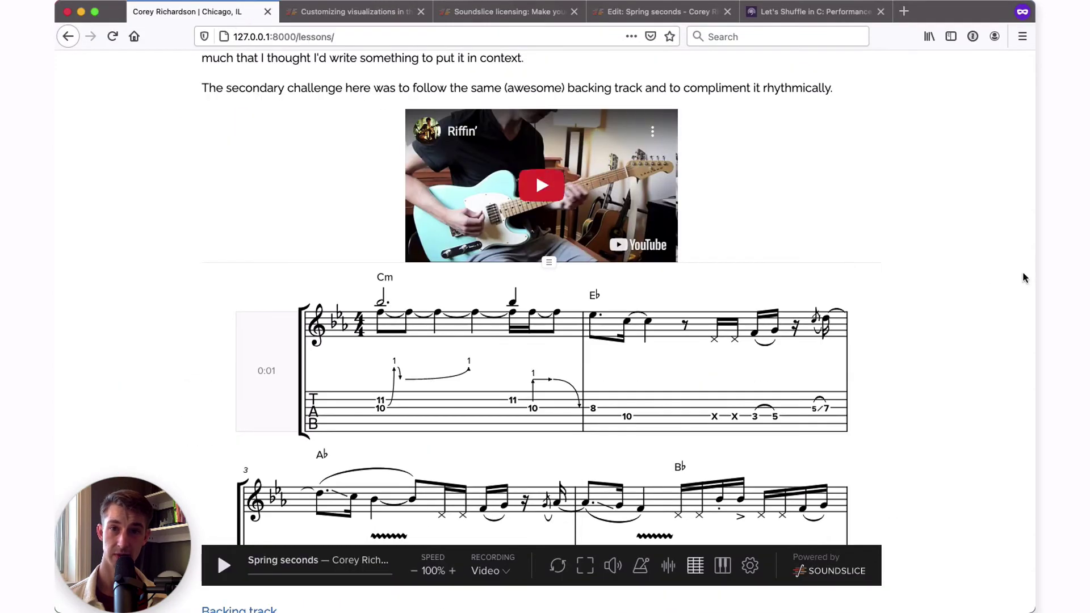
pyautogui.press('super+r')
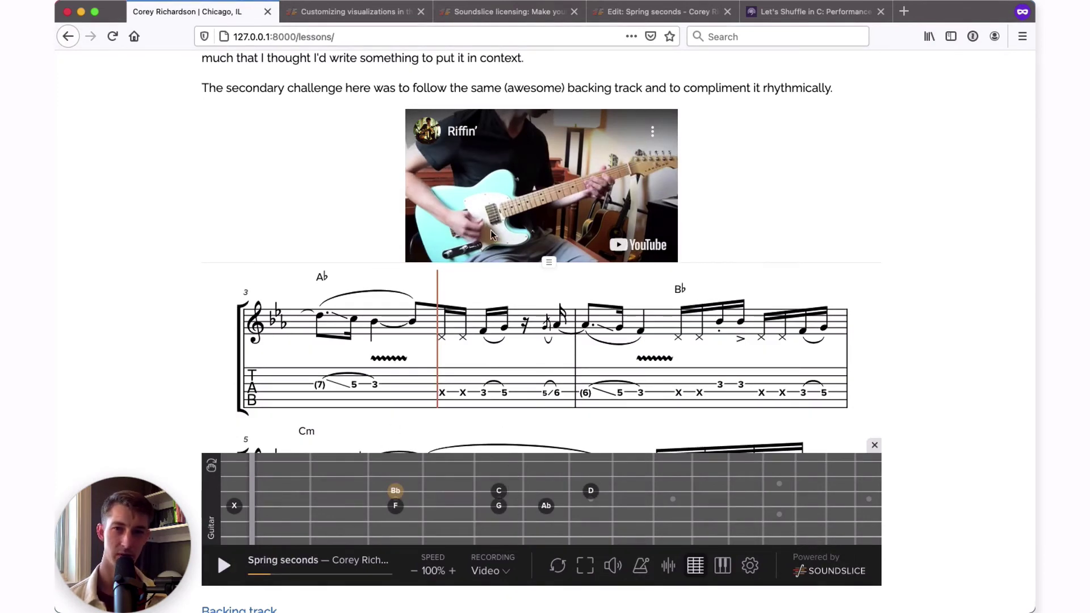
pyautogui.scroll(3, 338, 354)
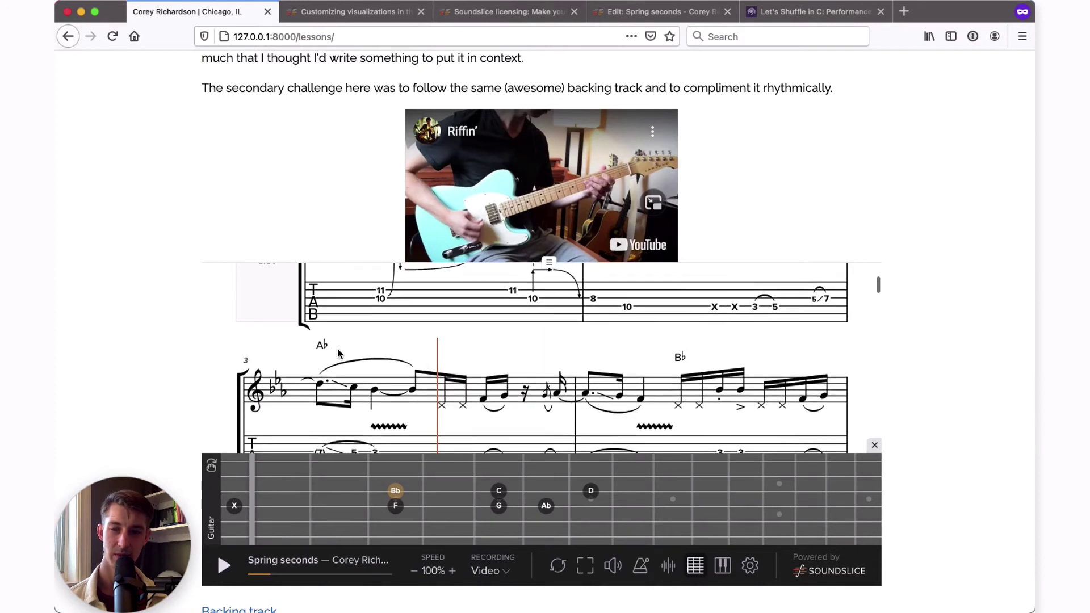
pyautogui.scroll(3, 339, 353)
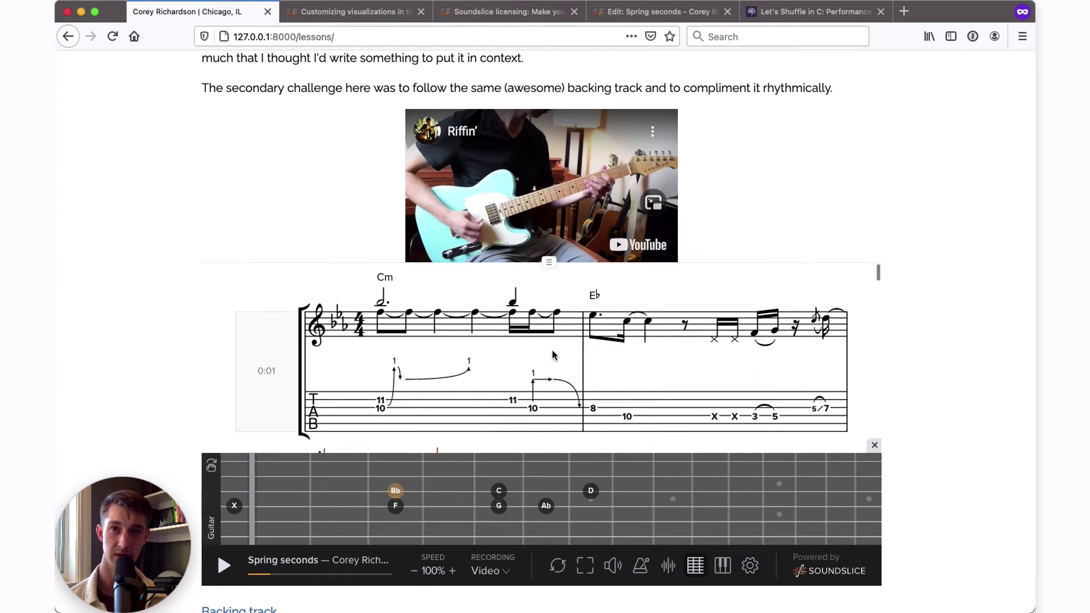
# Step: Read the horizontal layout scrolling entries on the Functionality options help page
pyautogui.click(352, 17)
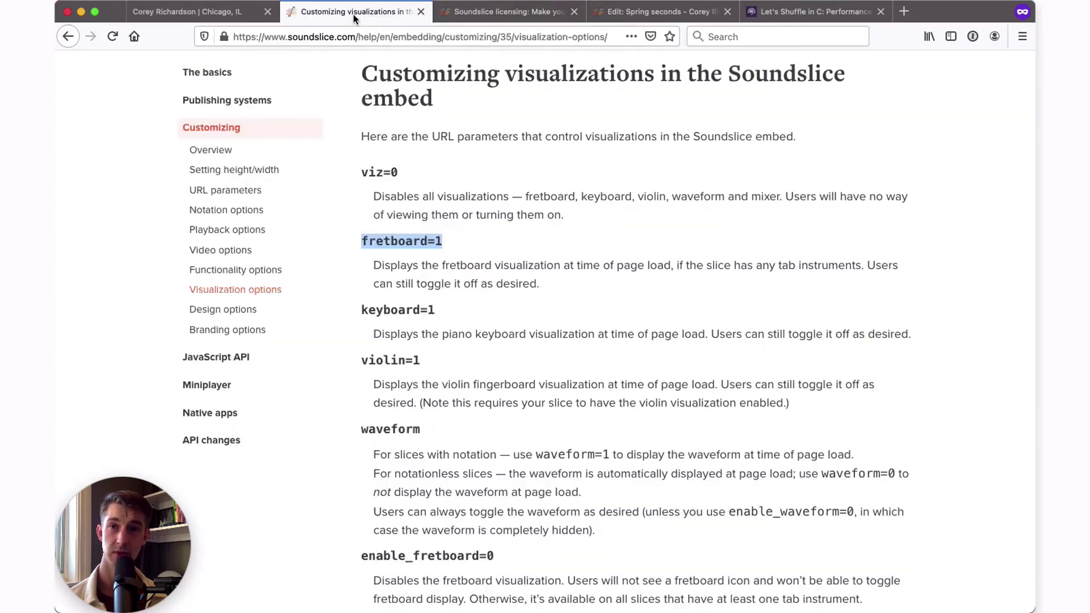
pyautogui.press('super+Left')
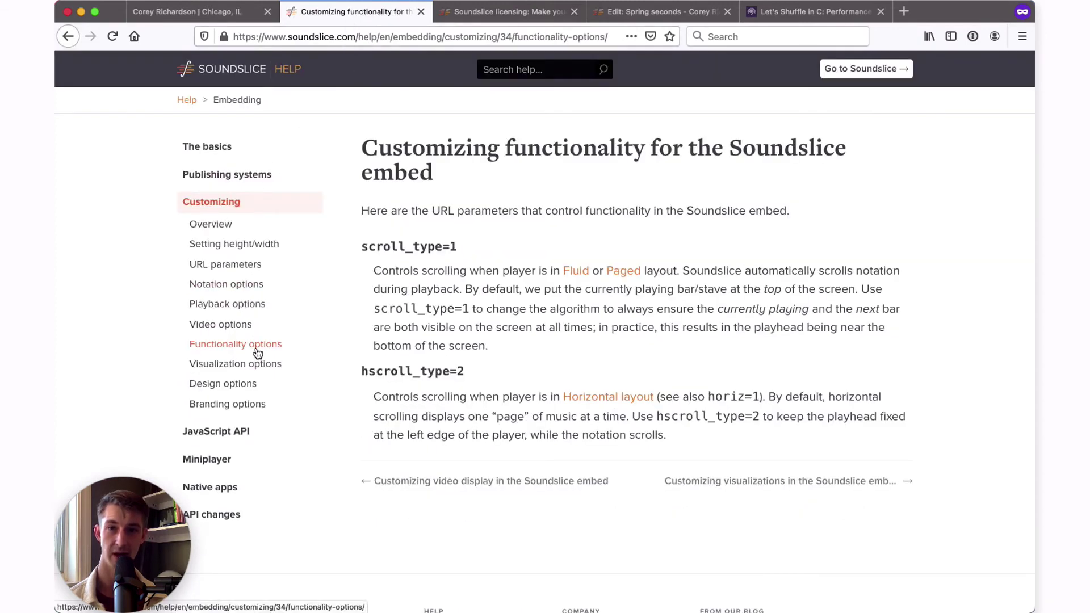
pyautogui.click(736, 396)
# Step: Append &horiz=1 to the embed URL, save lessons.html, and reload the lessons page in Firefox
pyautogui.press('super+Tab')
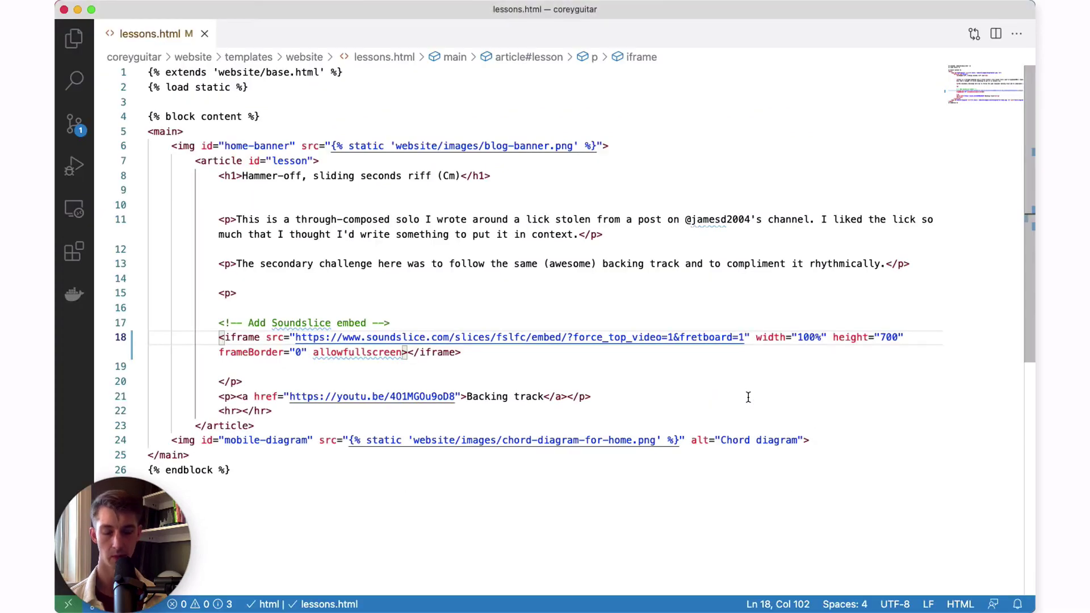
pyautogui.write('&')
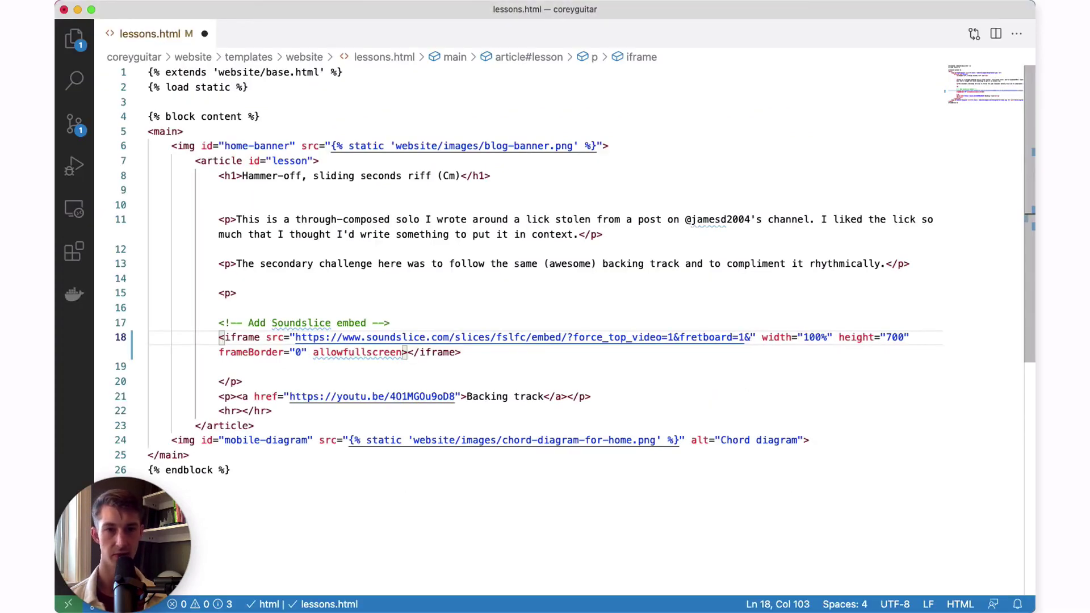
pyautogui.write('horiz=1')
pyautogui.press('super+s')
pyautogui.press('super+Tab')
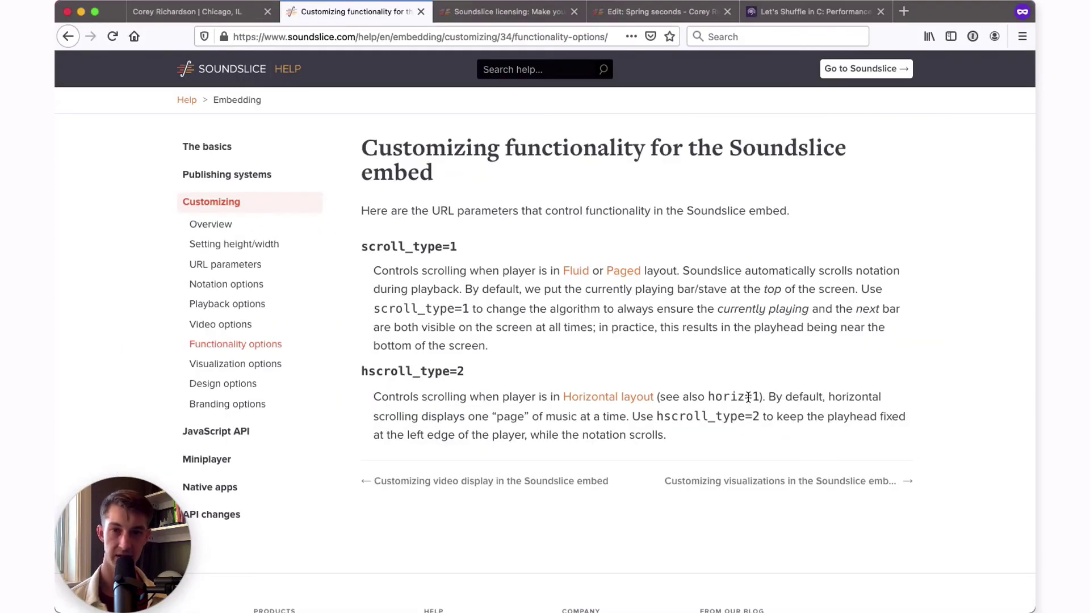
pyautogui.hotkey('ctrl', 'shift', 'Tab')
pyautogui.press('super+r')
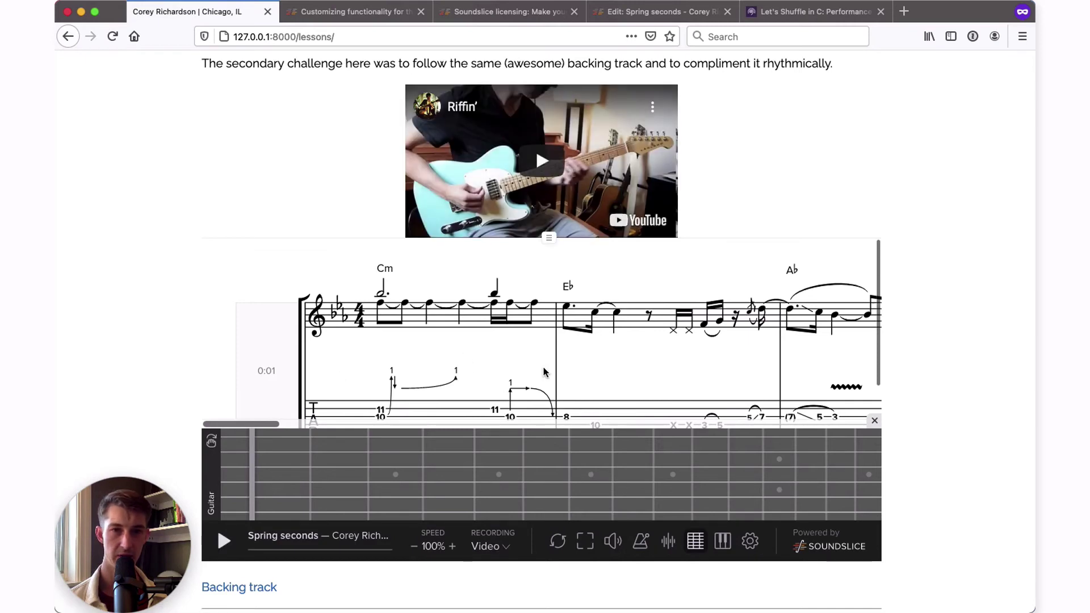
pyautogui.scroll(-2, 543, 372)
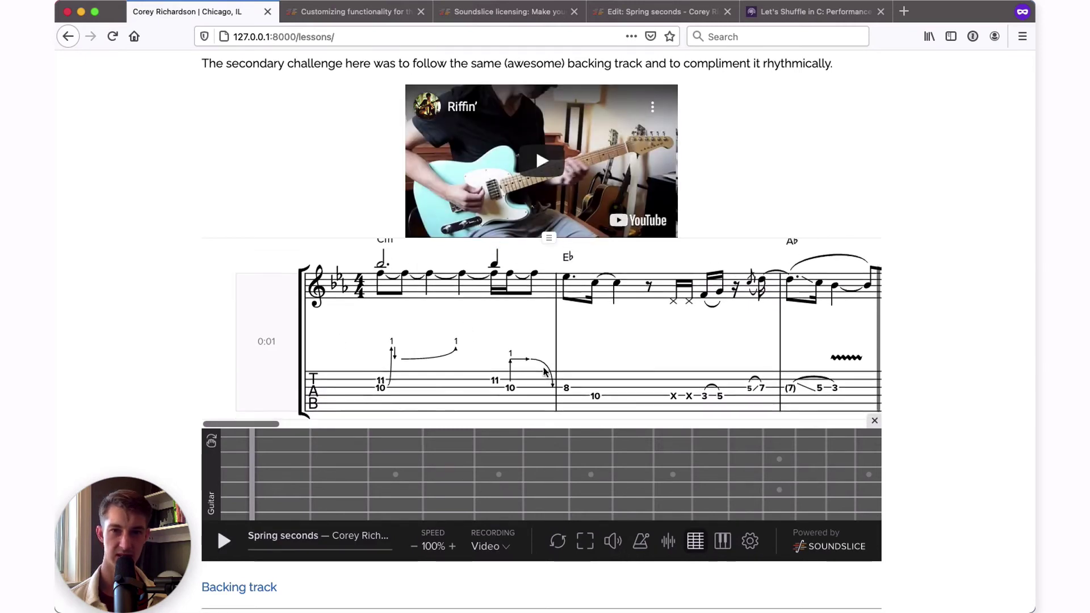
pyautogui.scroll(1, 544, 372)
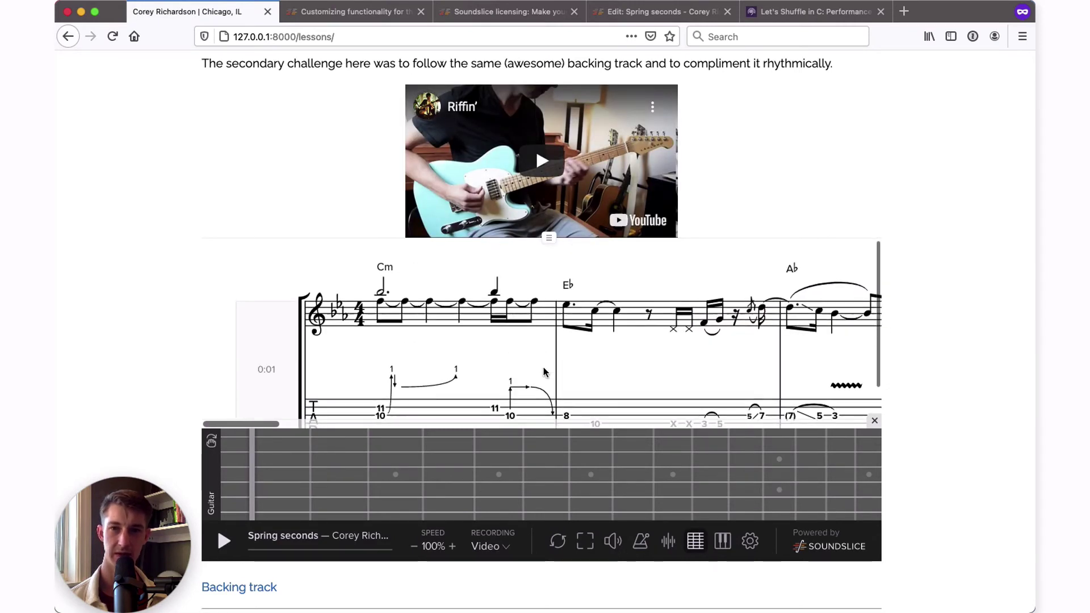
pyautogui.scroll(-1, 543, 372)
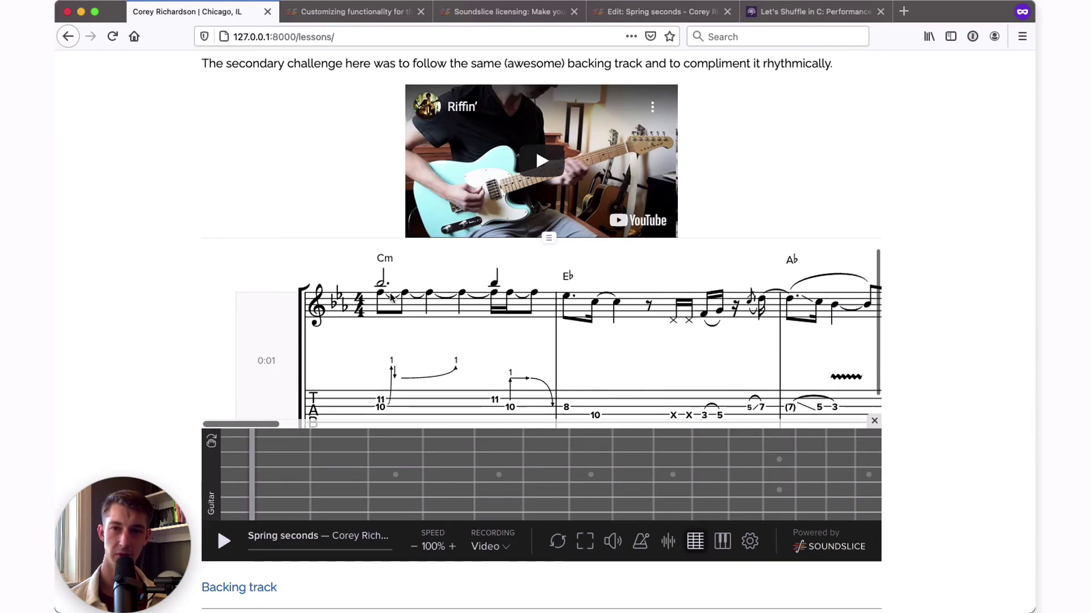
pyautogui.scroll(-1, 408, 404)
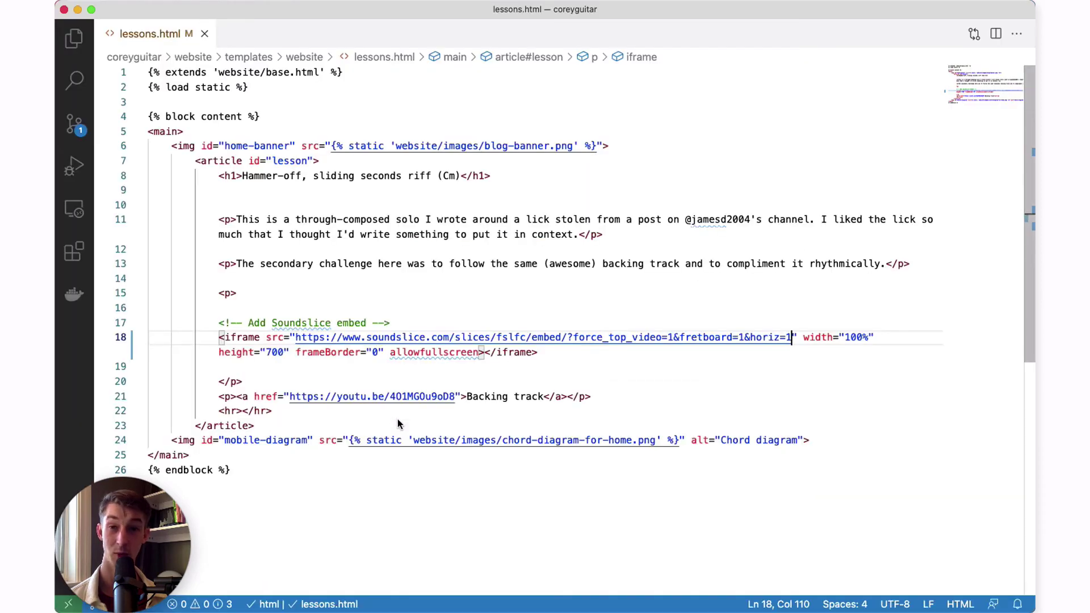
# Step: Append &hshrink=1 to the embed URL, save lessons.html, and return to the browser
pyautogui.write('&')
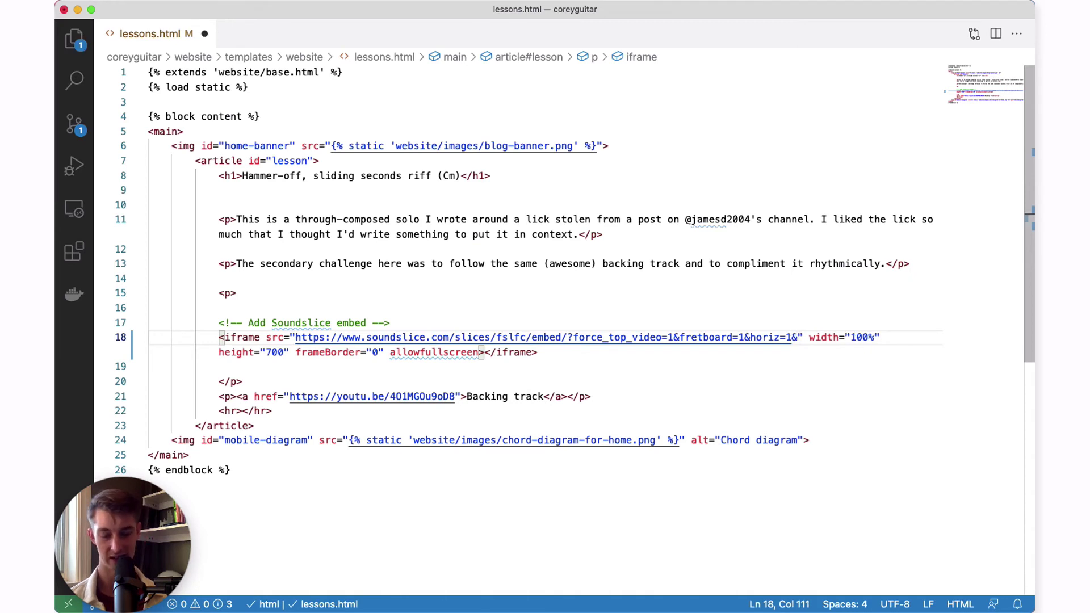
pyautogui.write('hsh')
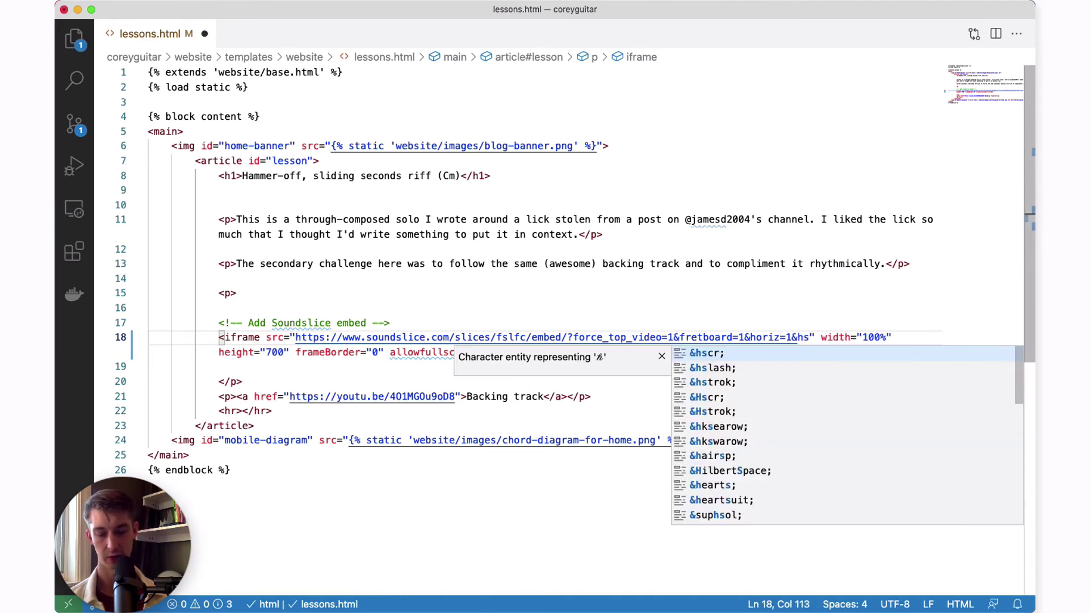
pyautogui.write('rink=1')
pyautogui.press('cmd+s')
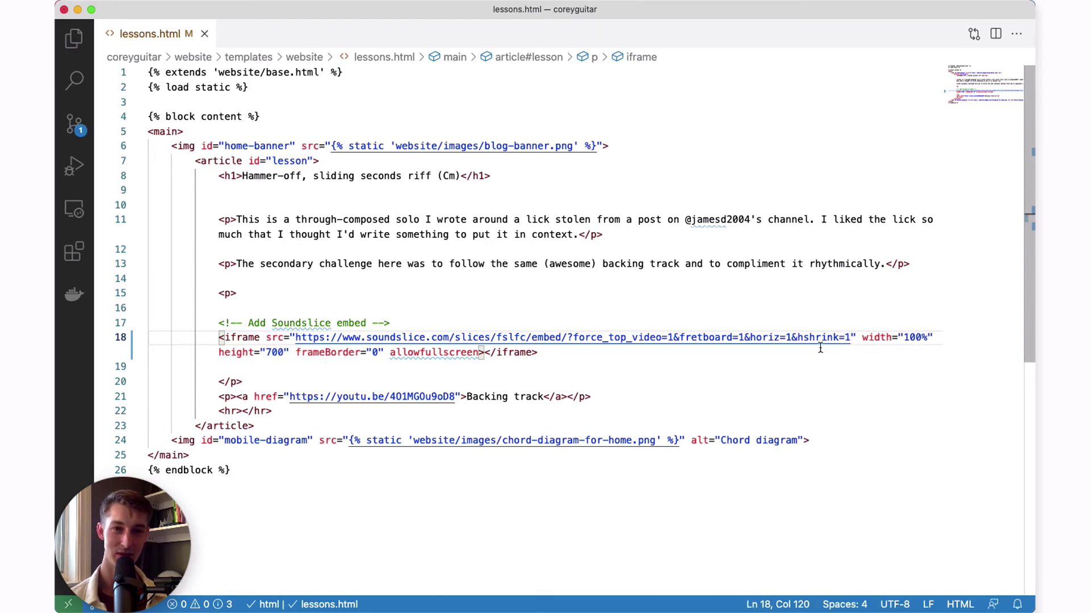
pyautogui.press('cmd+Tab')
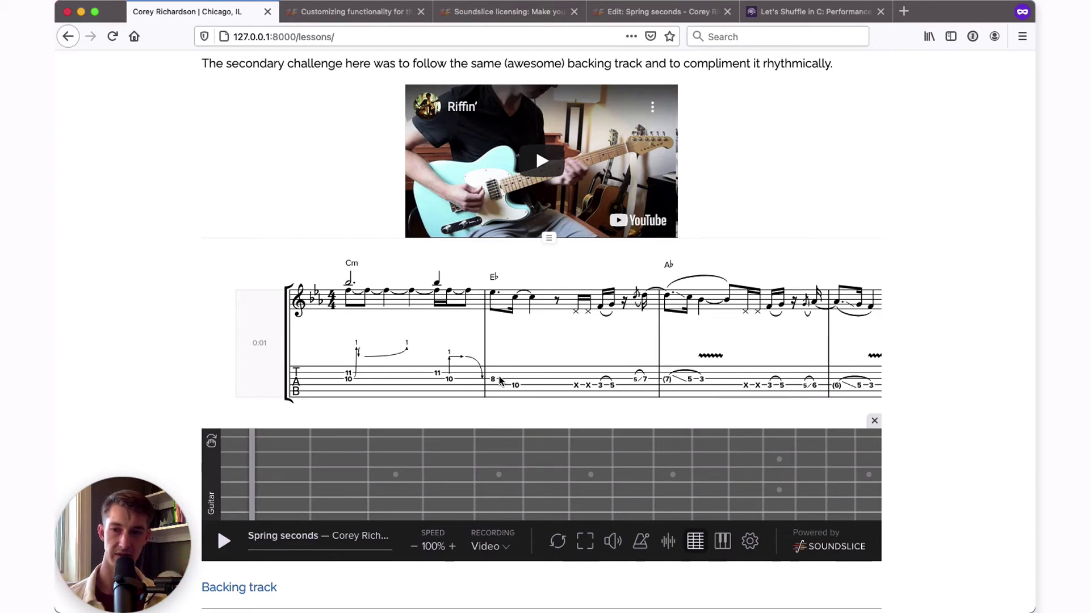
# Step: Play the lesson in the embedded player for a few seconds, then pause it
pyautogui.click(221, 550)
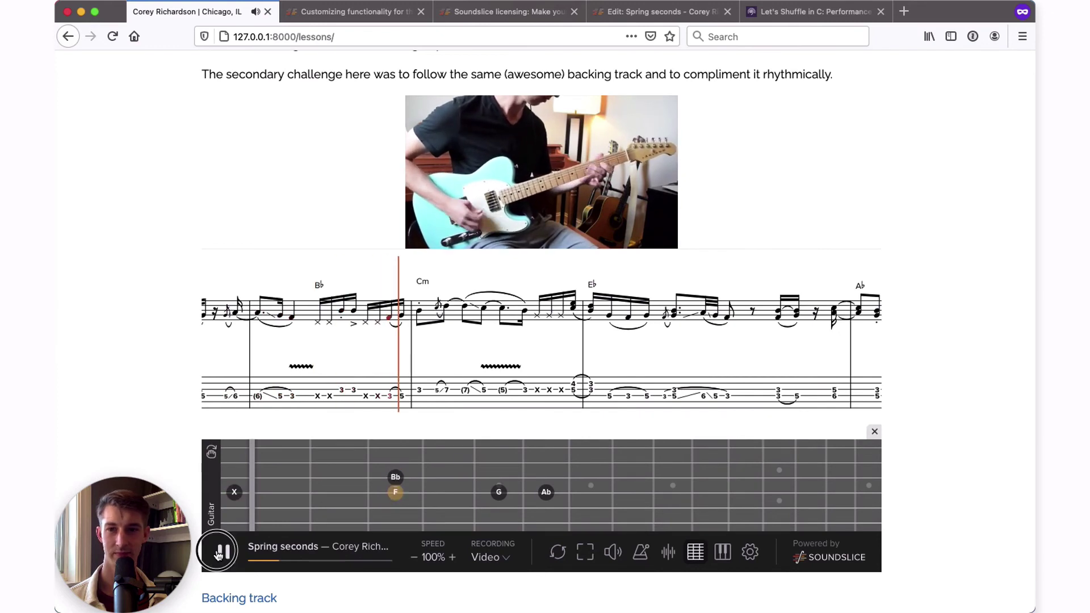
pyautogui.click(220, 552)
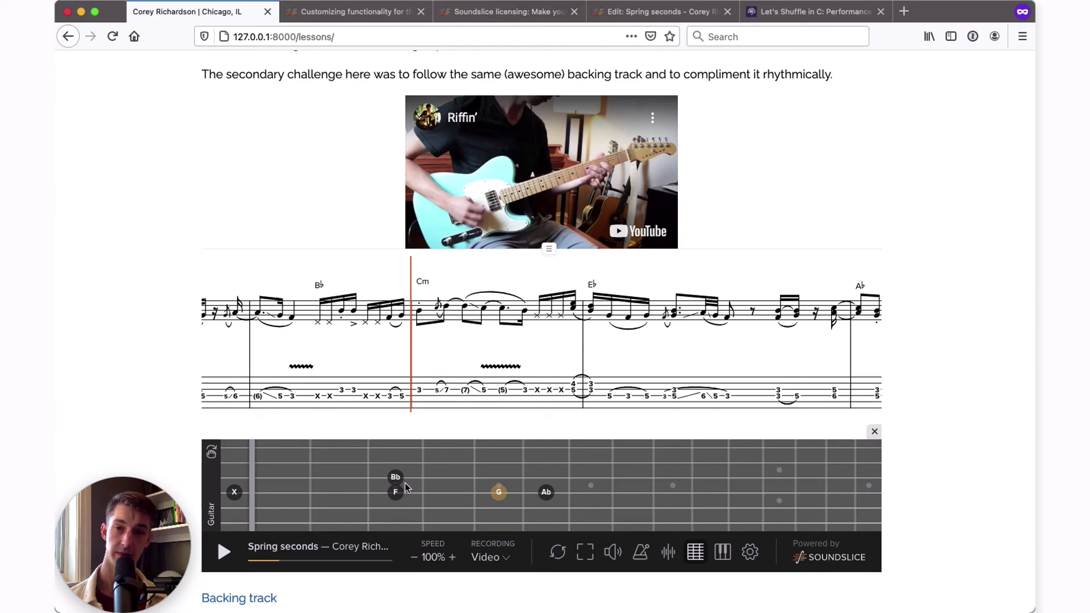
# Step: Find and select the lang=es example on the Design options help page
pyautogui.click(355, 12)
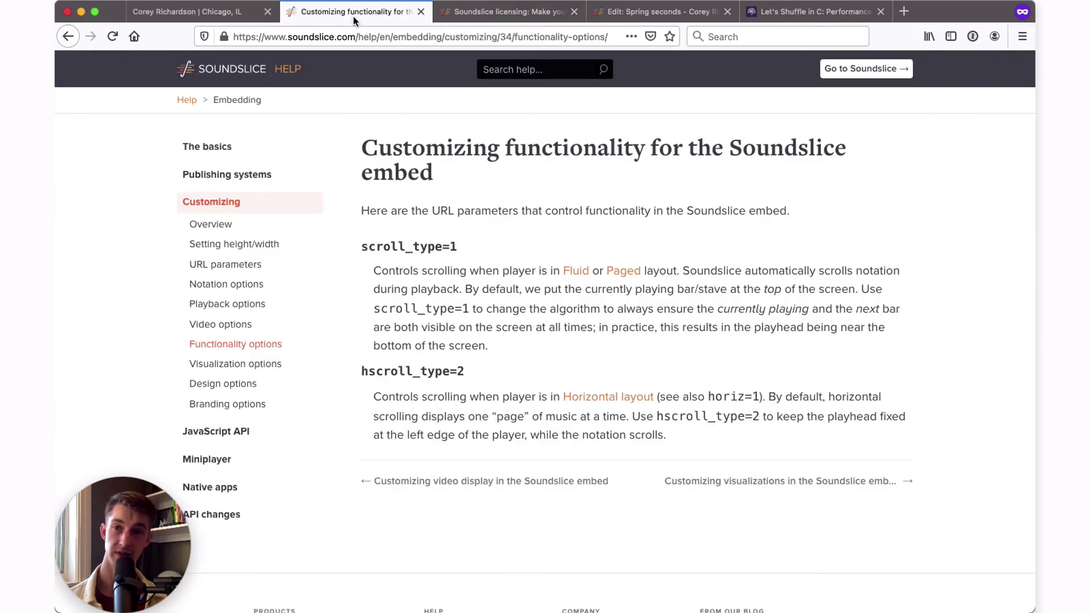
pyautogui.click(248, 387)
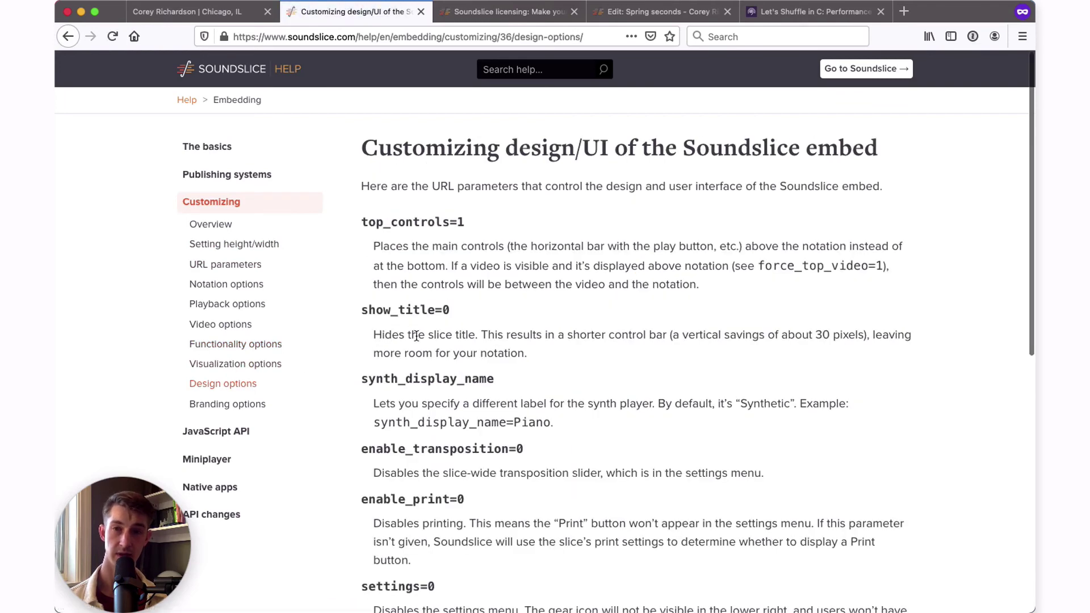
pyautogui.scroll(-5, 416, 336)
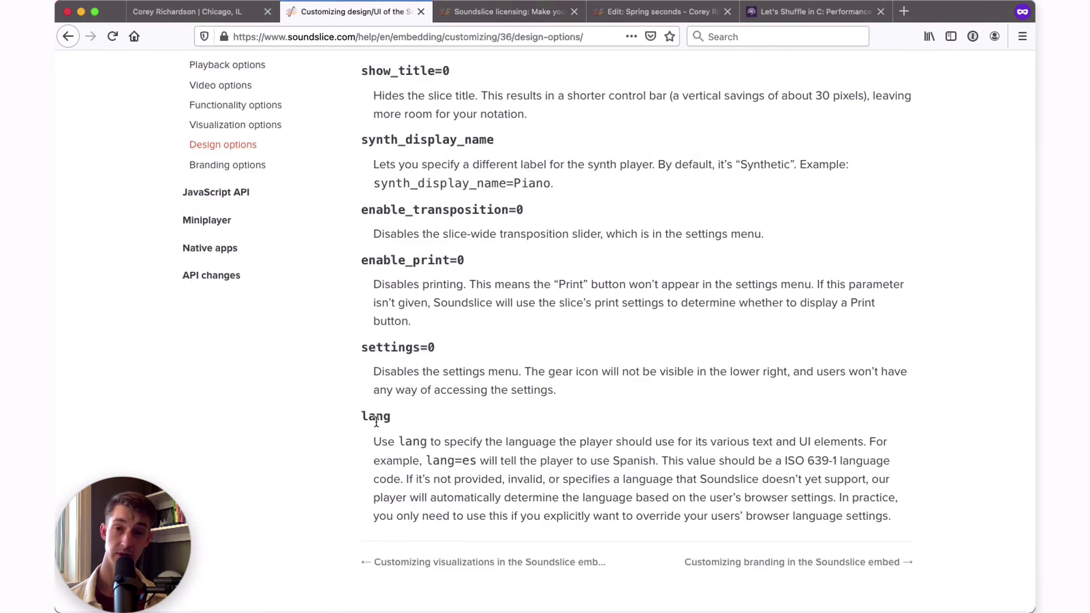
pyautogui.moveTo(426, 461); pyautogui.dragTo(479, 461)
pyautogui.press('super+c')
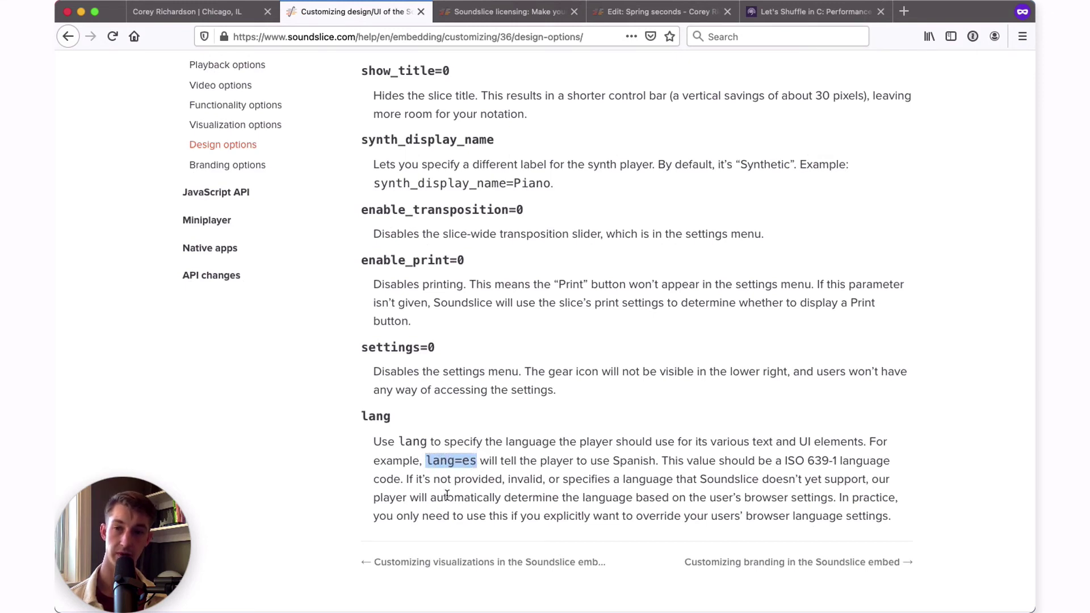
# Step: Append &lang=es to the embed URL, save lessons.html, and return to the browser
pyautogui.press('super+Tab')
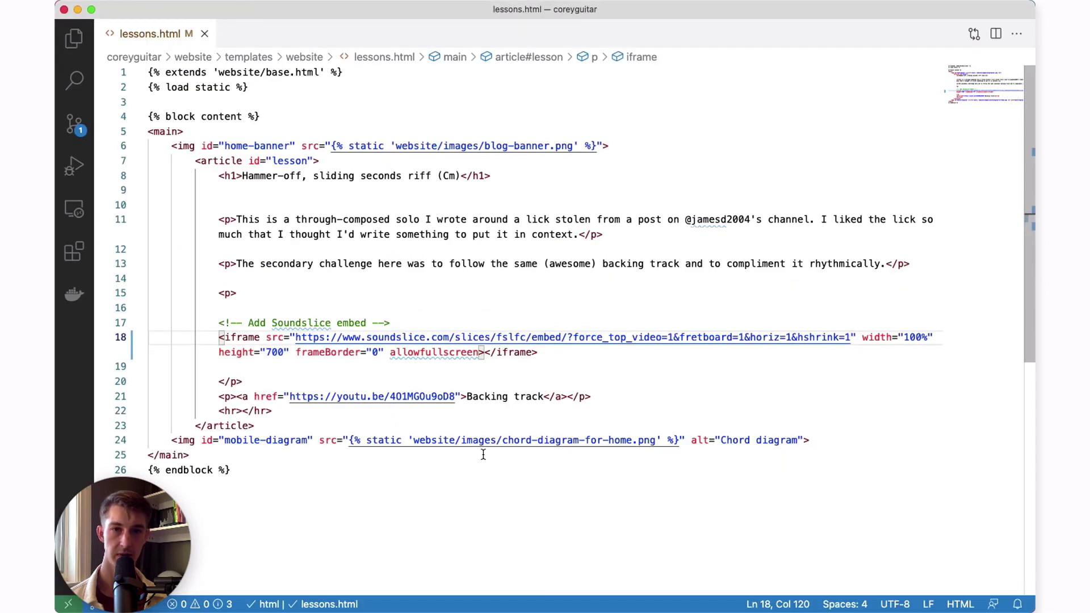
pyautogui.write('&')
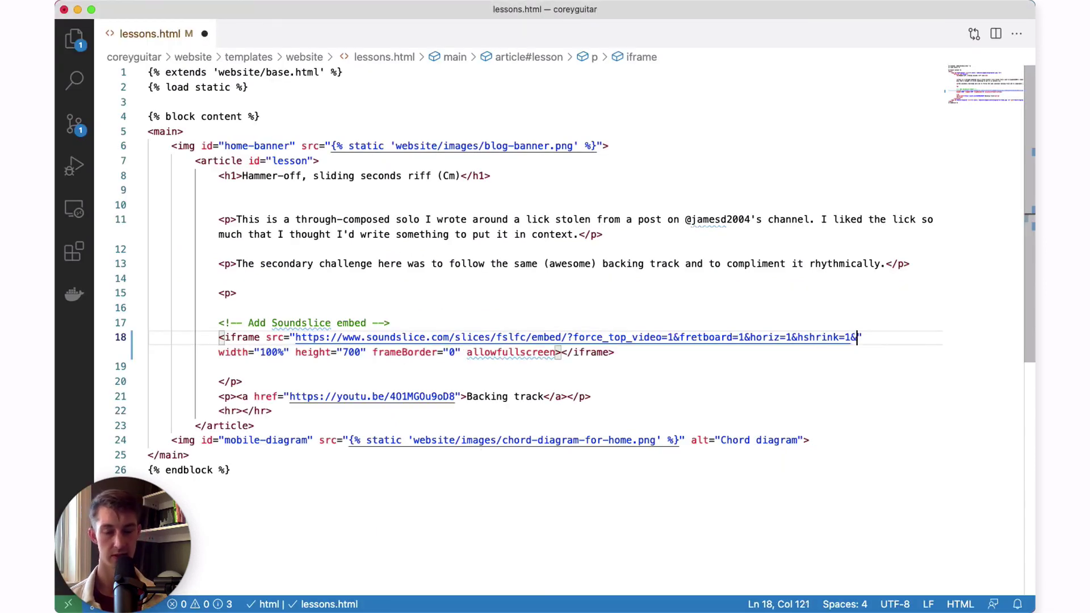
pyautogui.press('super+v')
pyautogui.press('super+s')
pyautogui.press('super+Tab')
# Step: Reload the lessons page so the player shows Spanish labels like VELOCIDAD and GRABACION
pyautogui.hotkey('ctrl', 'shift', 'Tab')
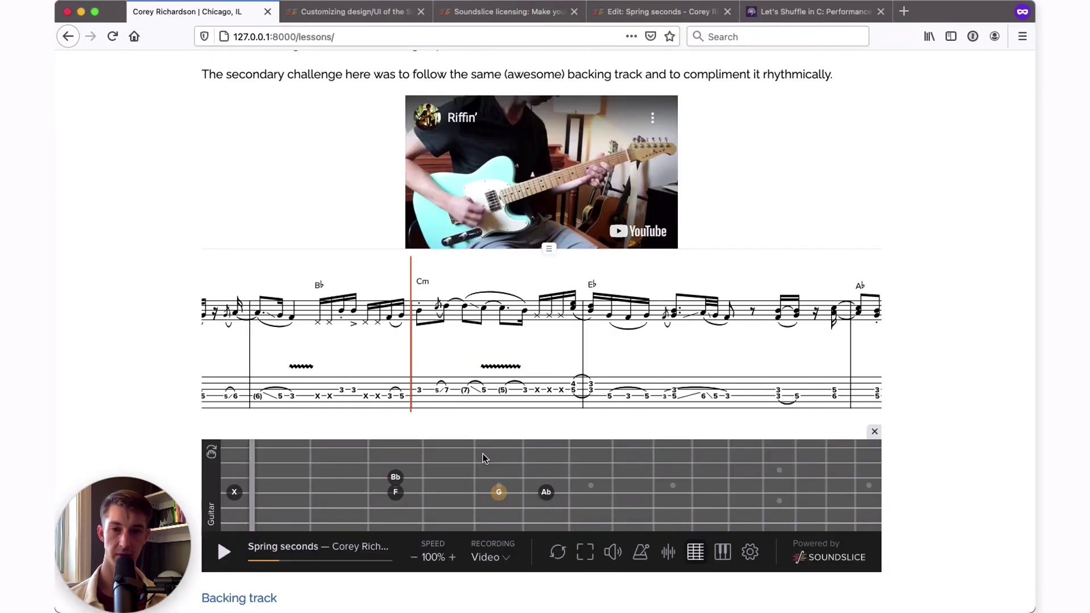
pyautogui.press('super+r')
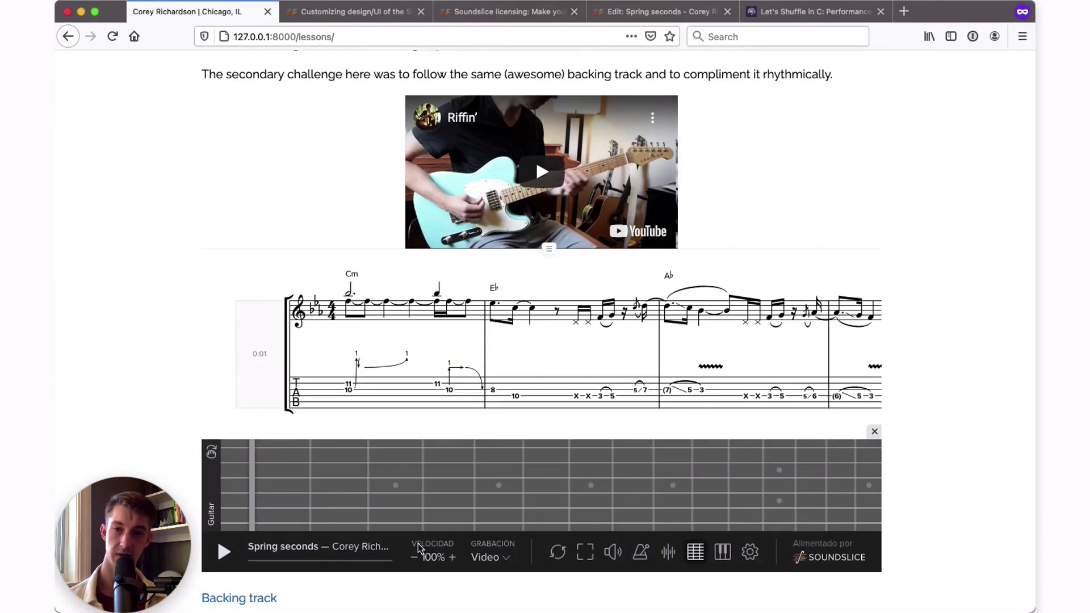